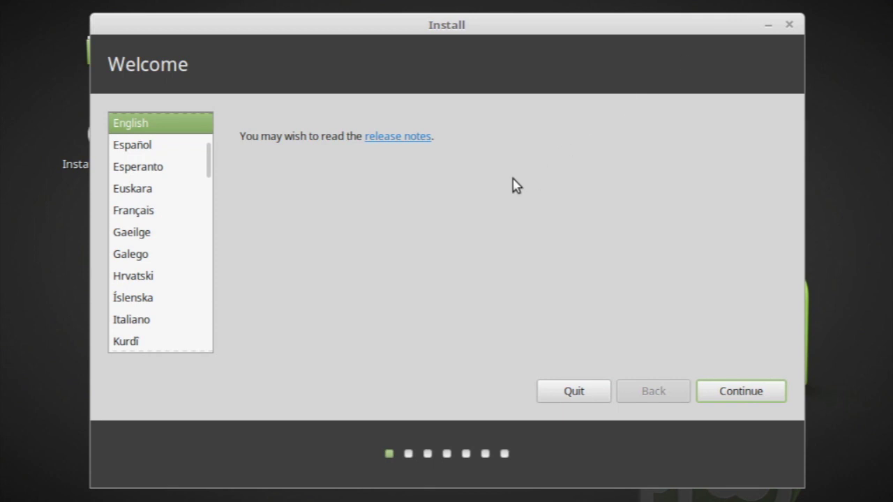
# Accept English as the installer language and include the third-party software for graphics, Wi-Fi hardware, Flash and MP3.
pyautogui.click(737, 391)
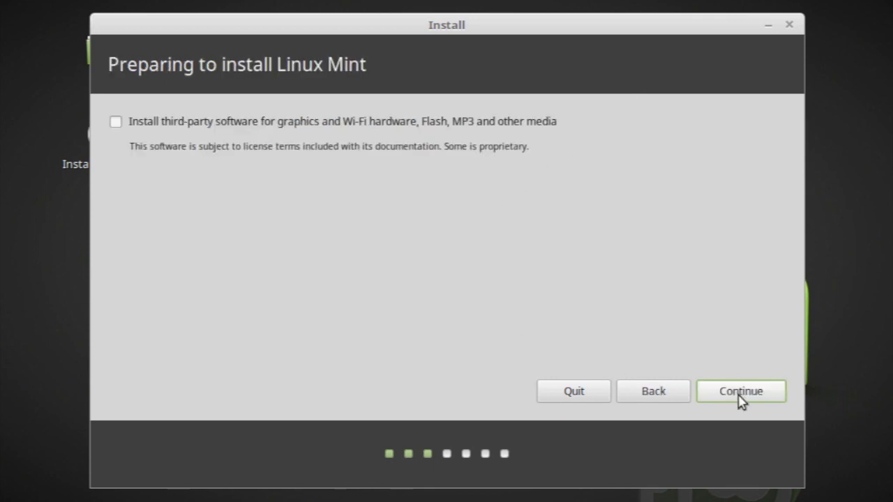
pyautogui.click(513, 125)
pyautogui.click(748, 391)
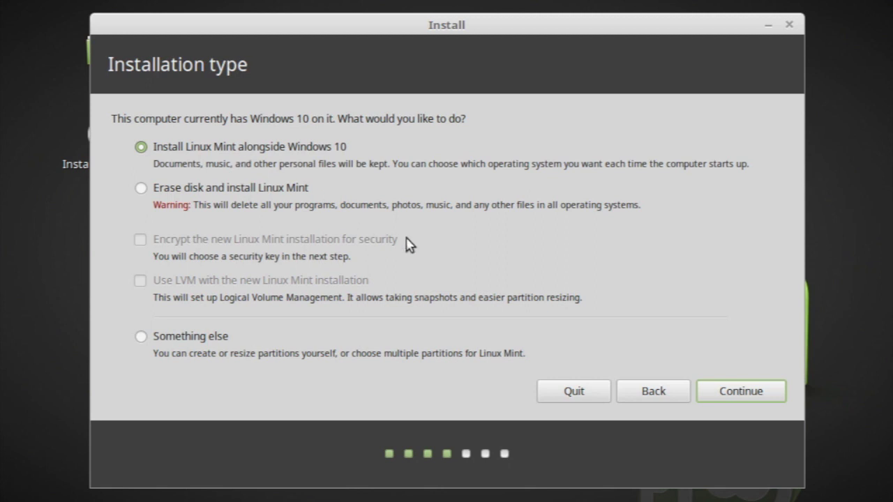
# Install Linux Mint alongside Windows 10 with the proposed drive split, and confirm writing the partition changes to disk.
pyautogui.click(724, 397)
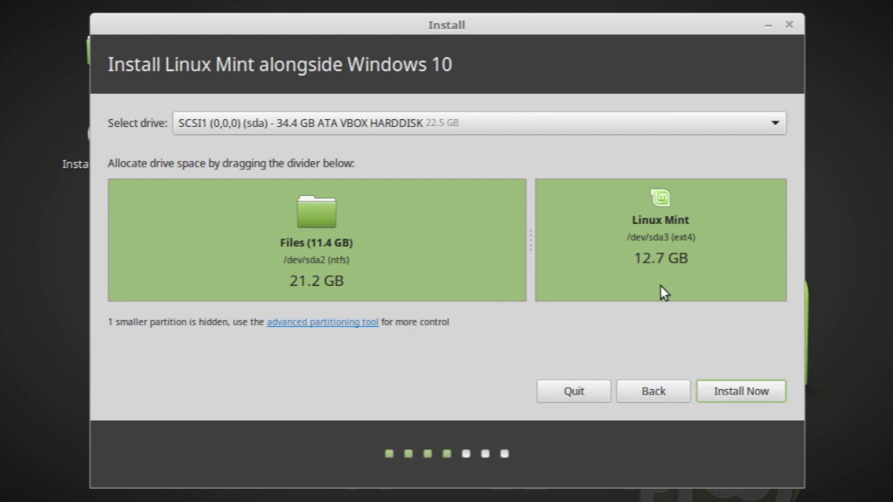
pyautogui.click(734, 393)
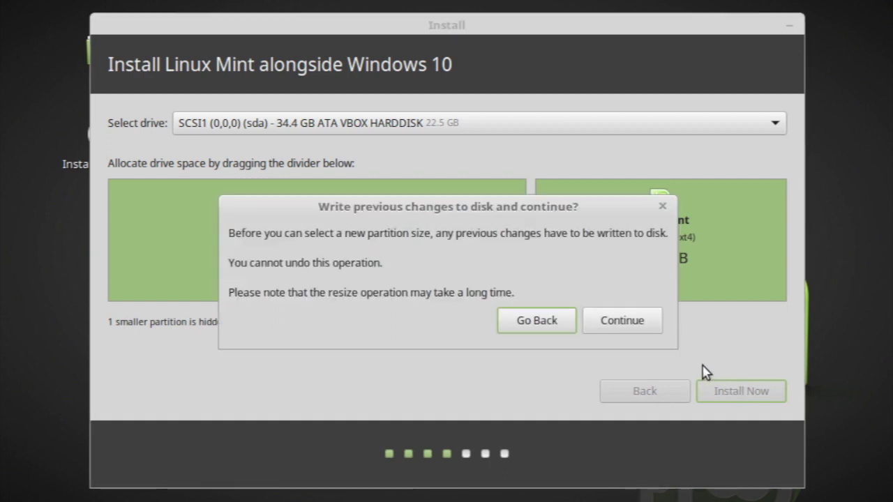
pyautogui.click(607, 333)
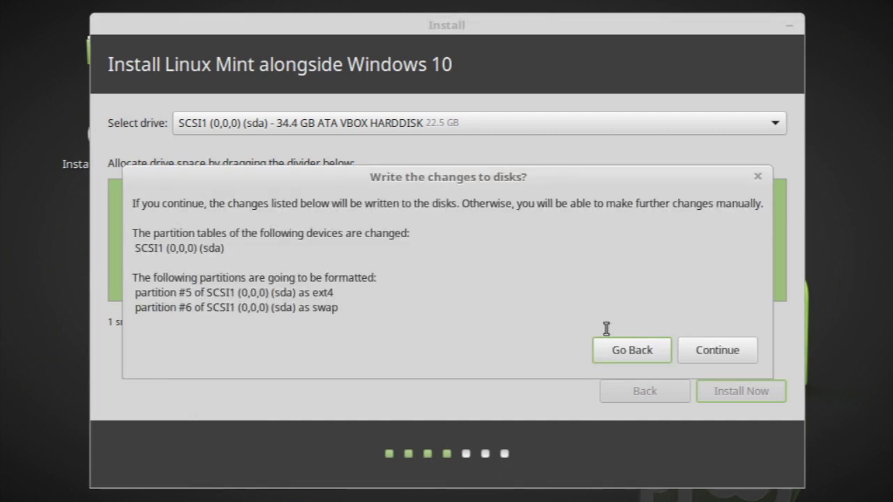
pyautogui.click(710, 352)
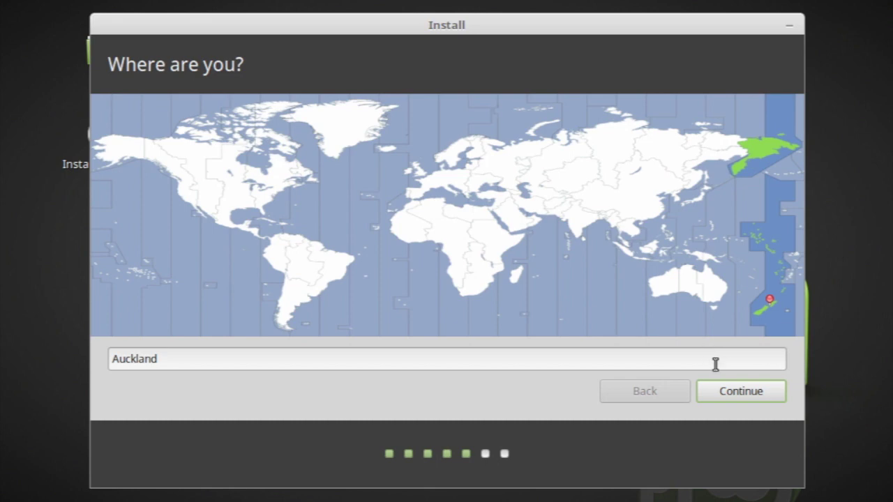
# Accept Auckland as the location and English (US) as the keyboard layout.
pyautogui.click(720, 387)
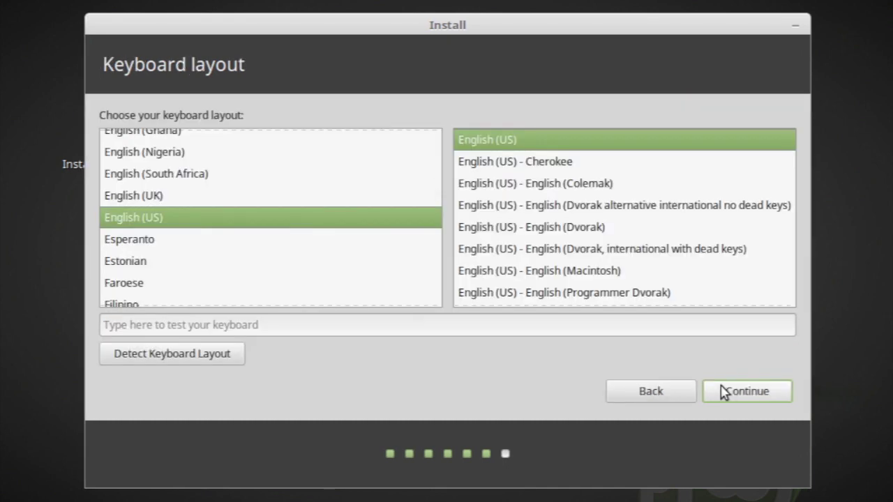
pyautogui.click(722, 391)
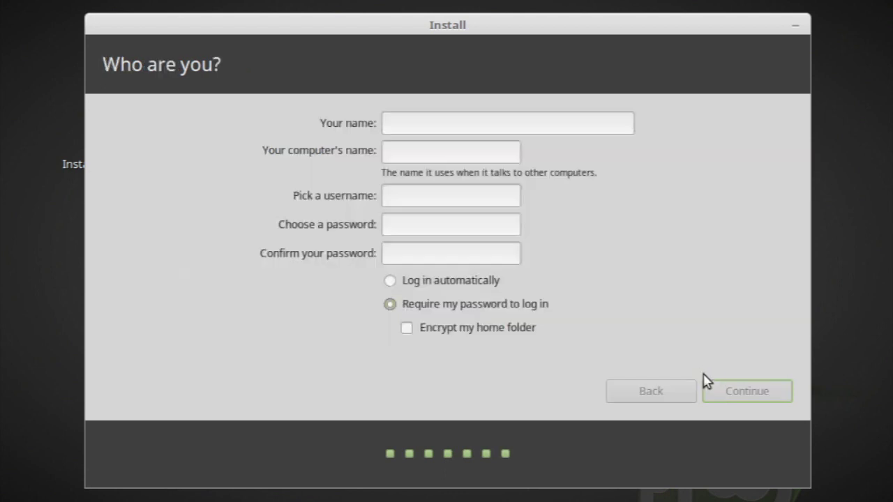
# Enter ulng as the user's name and set the computer's name to UltimateLinuxNewbieGuide, keeping the suggested username.
pyautogui.write('ulng')
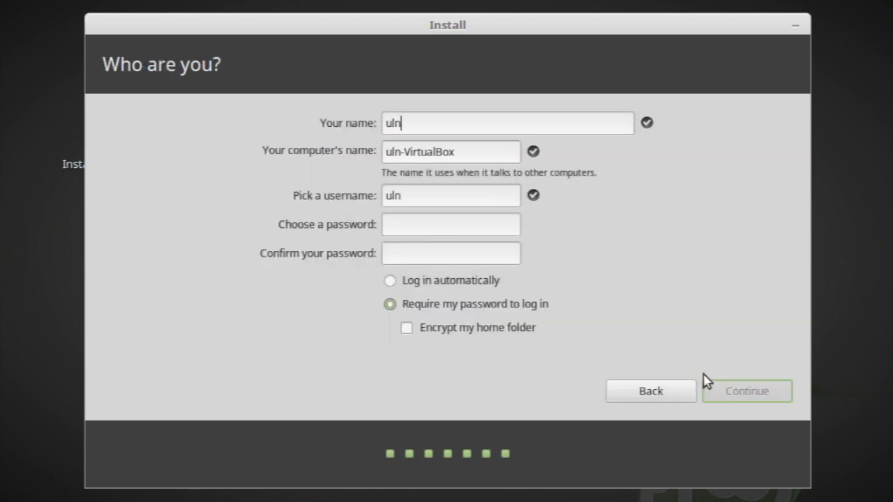
pyautogui.press('Tab')
pyautogui.press('BackSpace')
pyautogui.write('Ultimea')
pyautogui.press('BackSpace')
pyautogui.press('BackSpace')
pyautogui.write('ateLinuxNewbieGuide')
pyautogui.press('Tab')
# Enter and confirm the account password, keep the password required at login, and proceed with the installation.
pyautogui.write('*********')
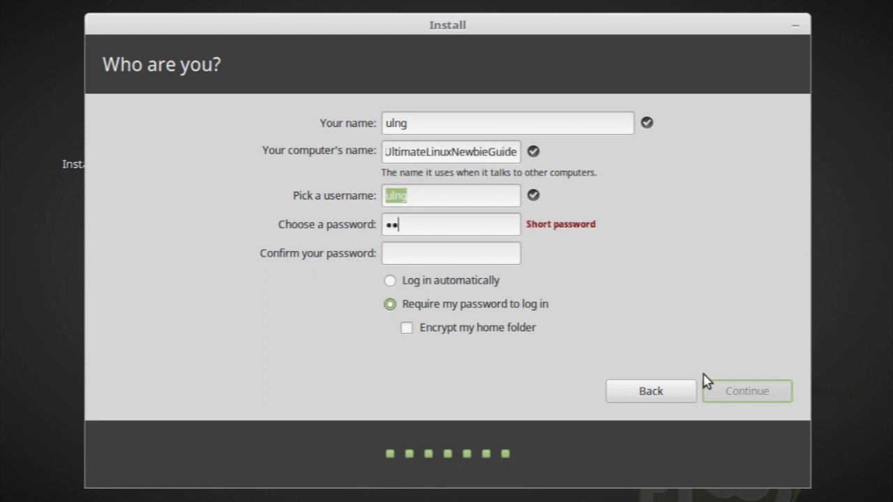
pyautogui.press('Tab')
pyautogui.write('*********')
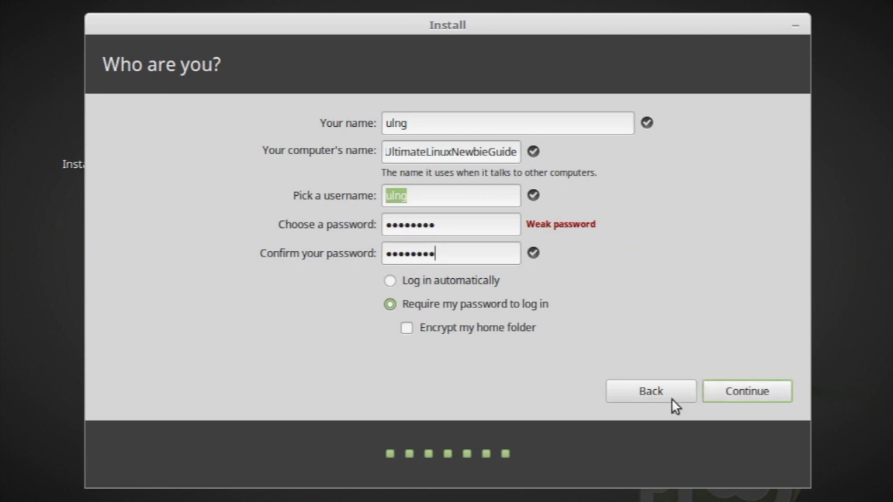
pyautogui.click(726, 392)
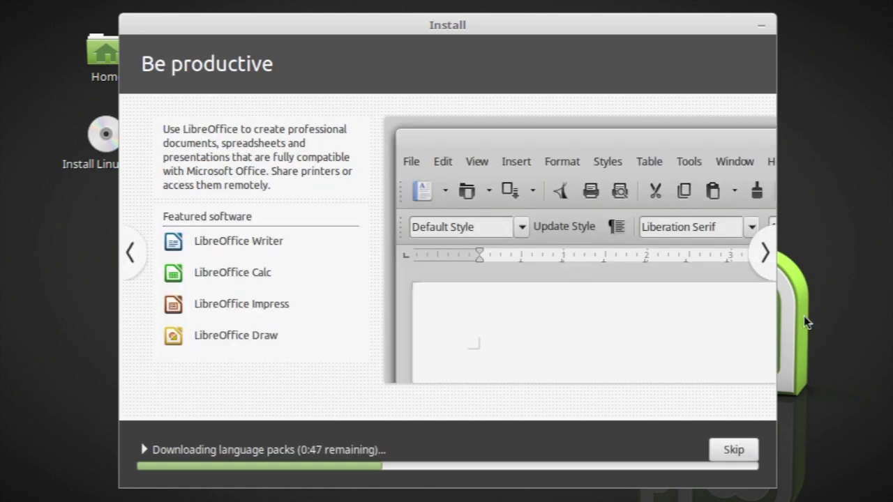
# Look through the installer's feature slides while the installation runs.
pyautogui.click(764, 254)
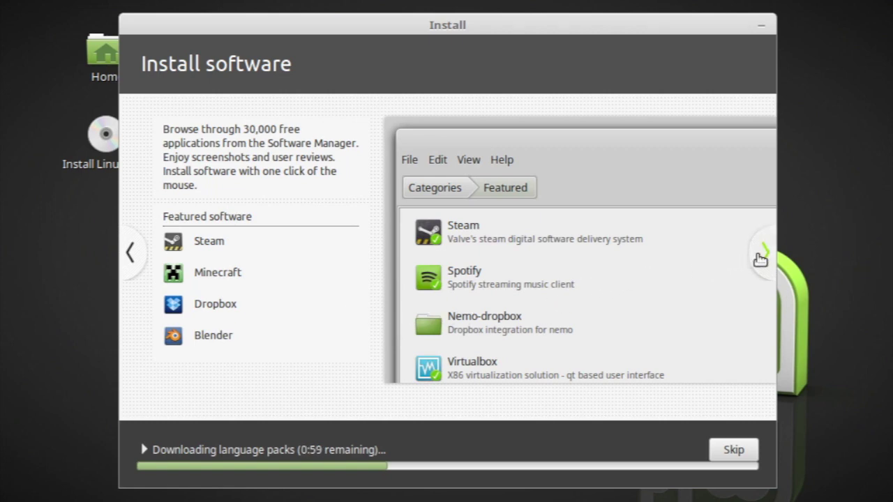
pyautogui.click(763, 253)
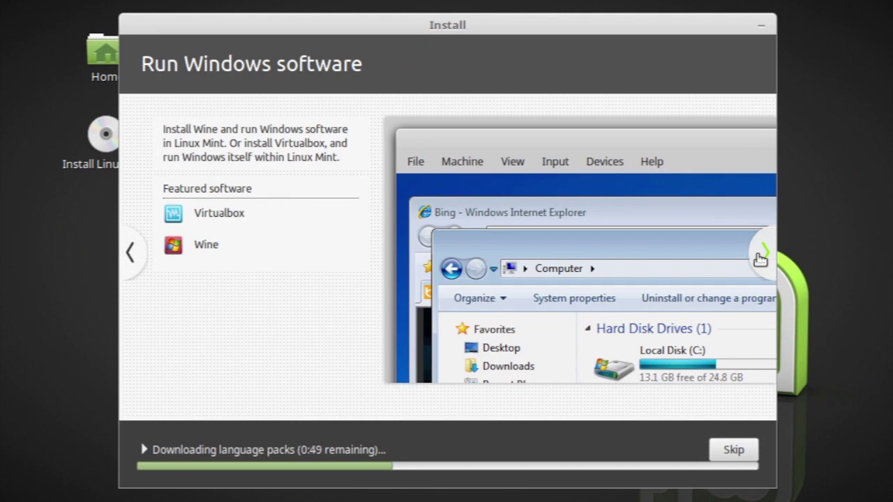
pyautogui.click(761, 256)
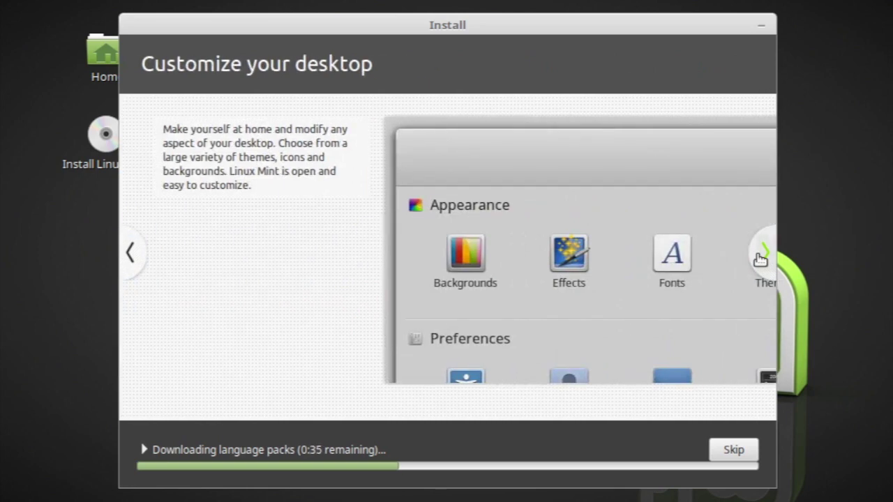
pyautogui.click(761, 257)
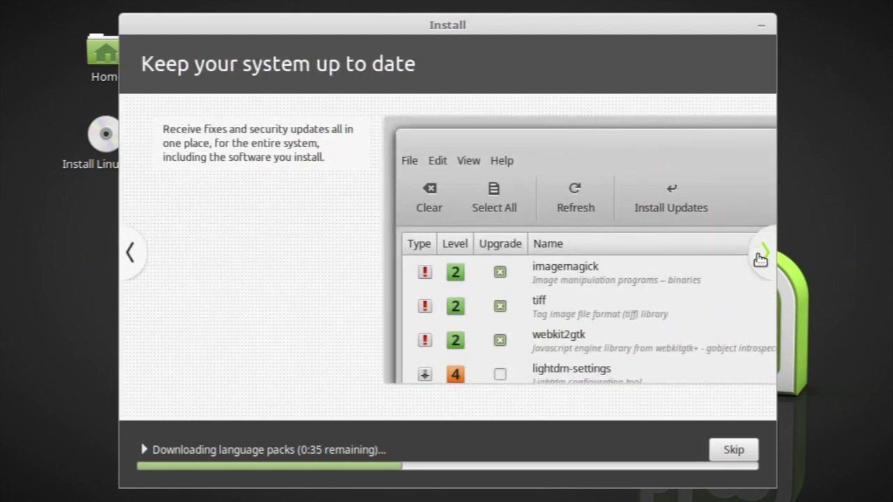
pyautogui.click(760, 257)
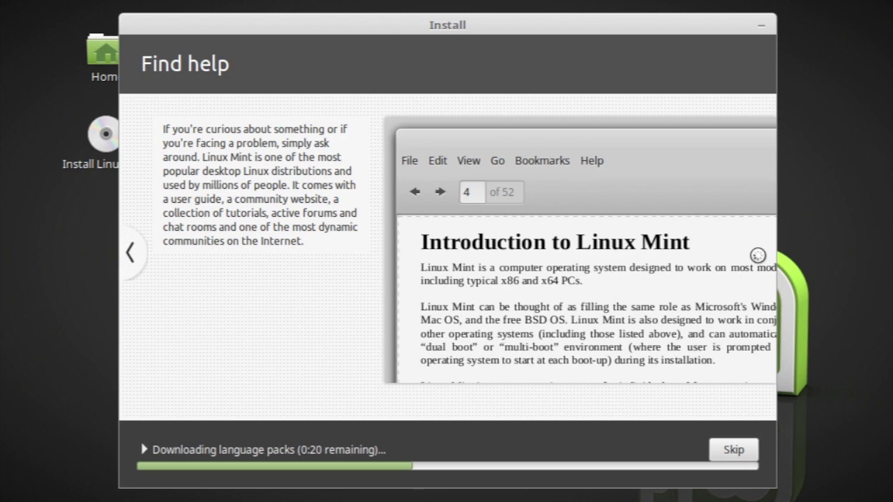
pyautogui.click(764, 258)
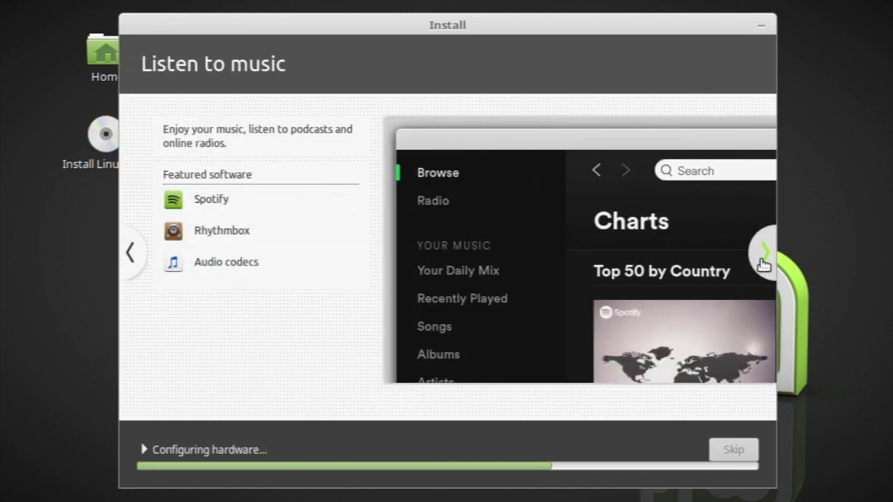
pyautogui.click(764, 258)
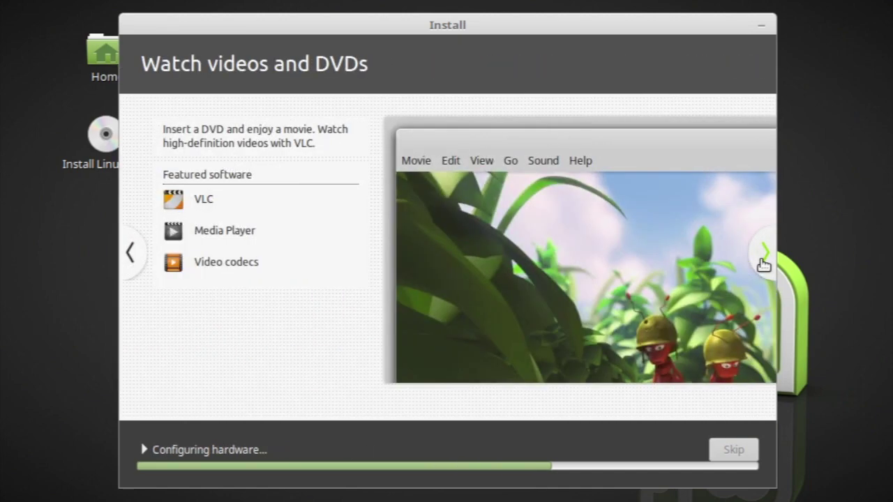
pyautogui.click(764, 259)
pyautogui.click(764, 258)
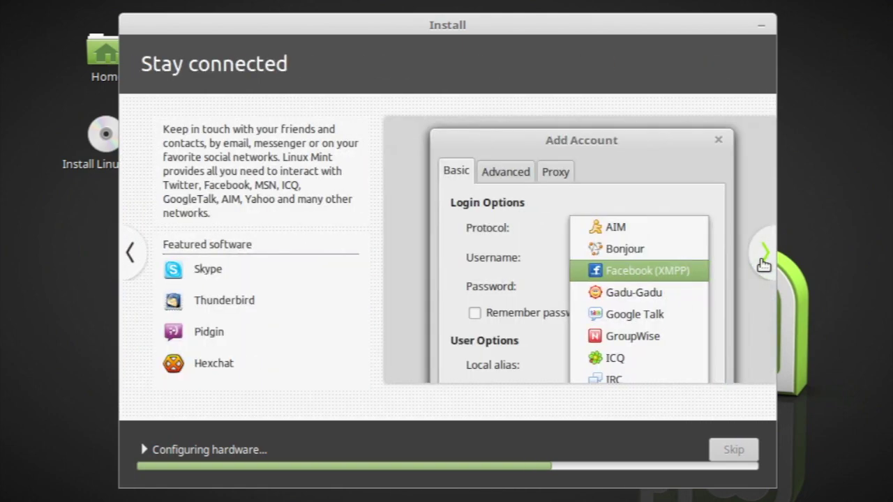
pyautogui.click(764, 258)
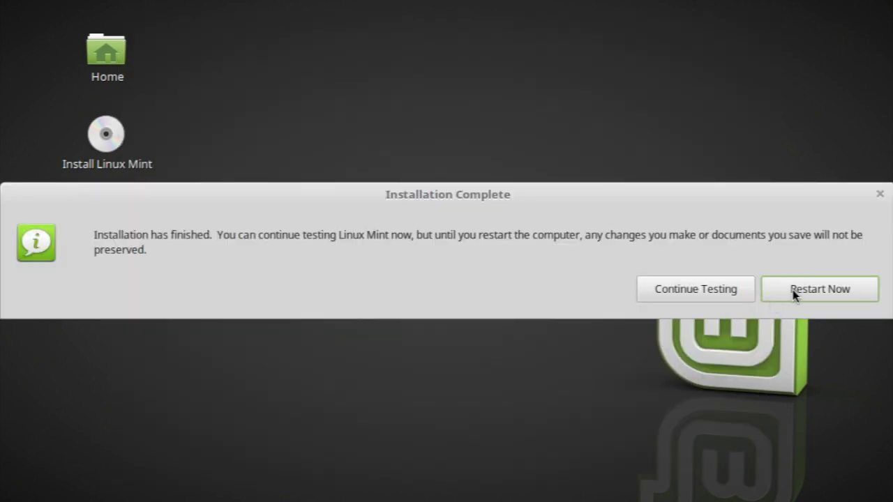
# Restart into the installed system and log in to the ulng account with the account password.
pyautogui.click(792, 289)
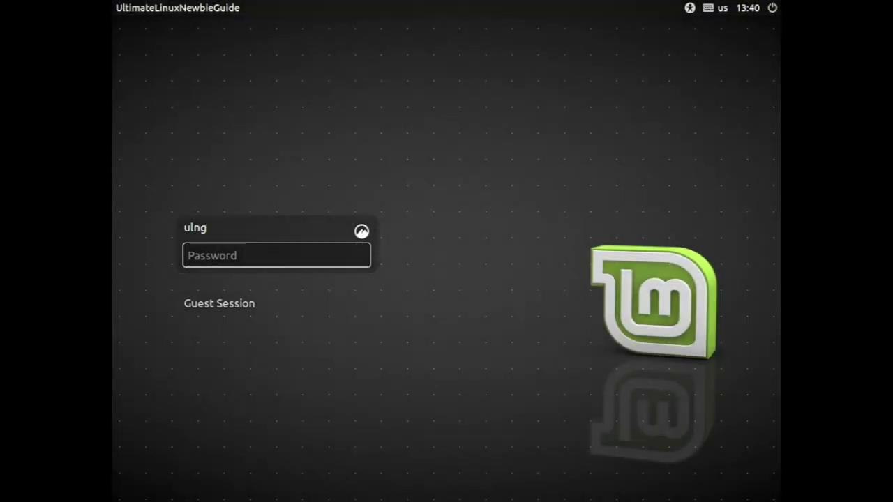
pyautogui.write('********')
pyautogui.press('Return')
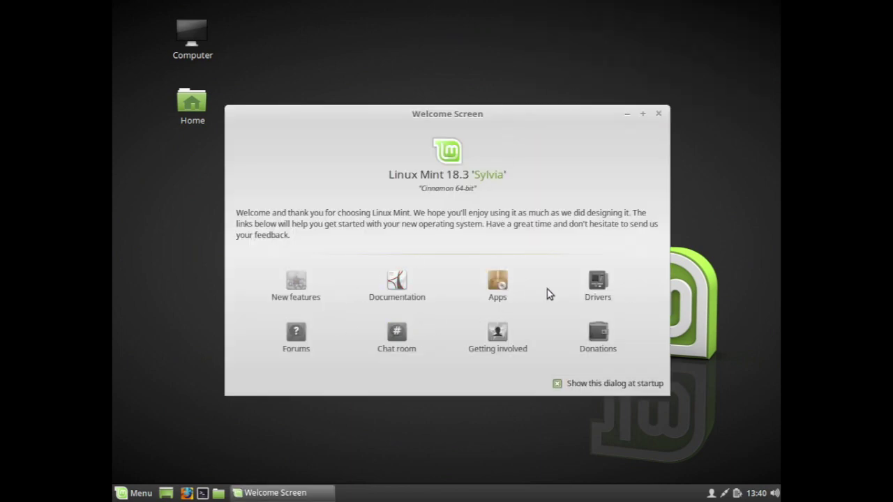
# Read the New features page for Linux Mint 18.3 from the Welcome Screen, through the Software Manager and Flatpak sections, and close the browser.
pyautogui.click(301, 286)
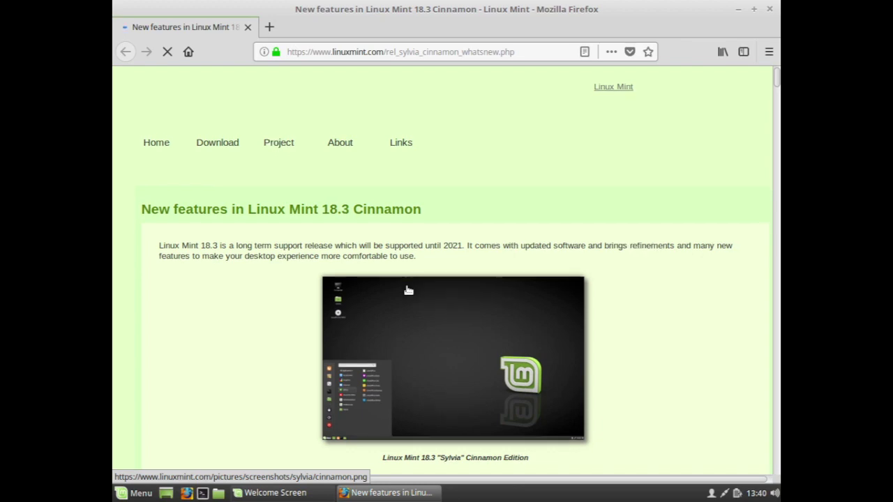
pyautogui.scroll(-2, 405, 289)
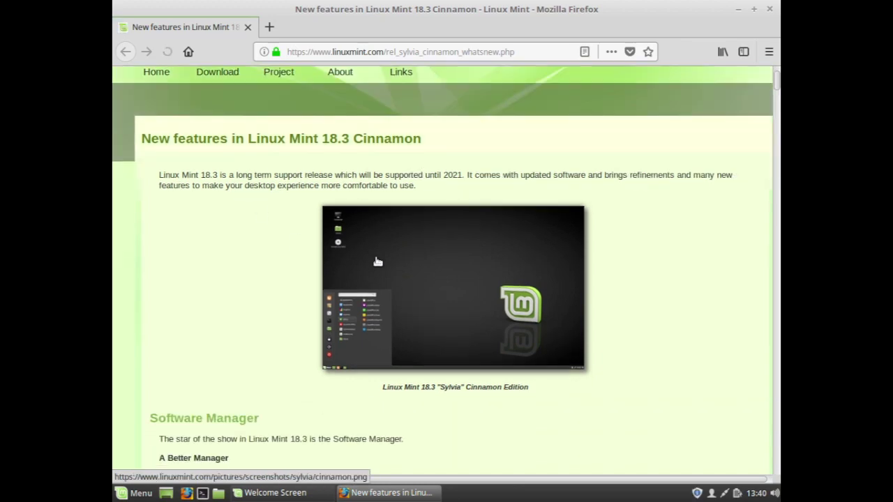
pyautogui.scroll(-10, 377, 259)
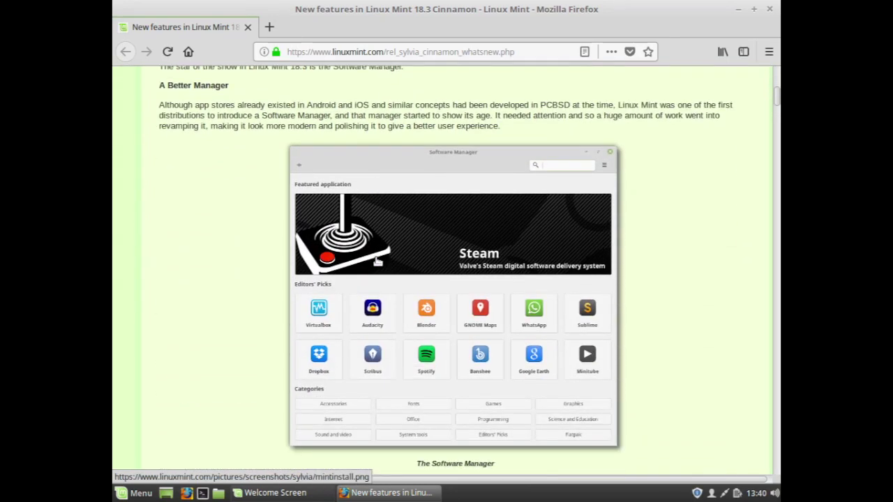
pyautogui.scroll(-13, 377, 260)
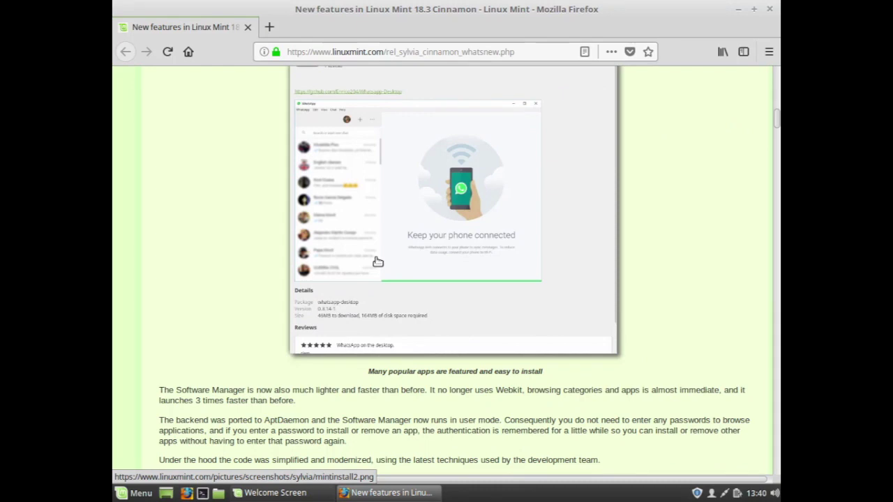
pyautogui.scroll(-3, 377, 261)
pyautogui.scroll(5, 377, 261)
pyautogui.scroll(-4, 377, 261)
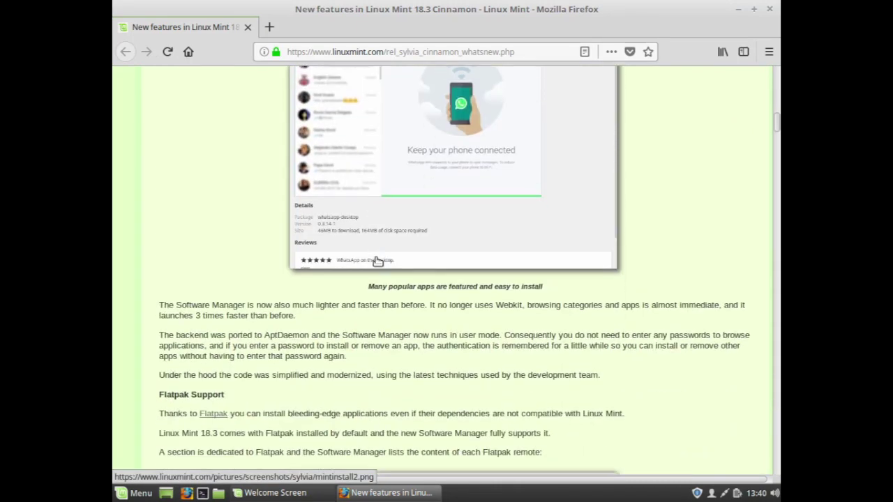
pyautogui.scroll(-7, 377, 261)
pyautogui.scroll(-2, 401, 228)
pyautogui.scroll(-13, 407, 209)
pyautogui.scroll(-9, 408, 211)
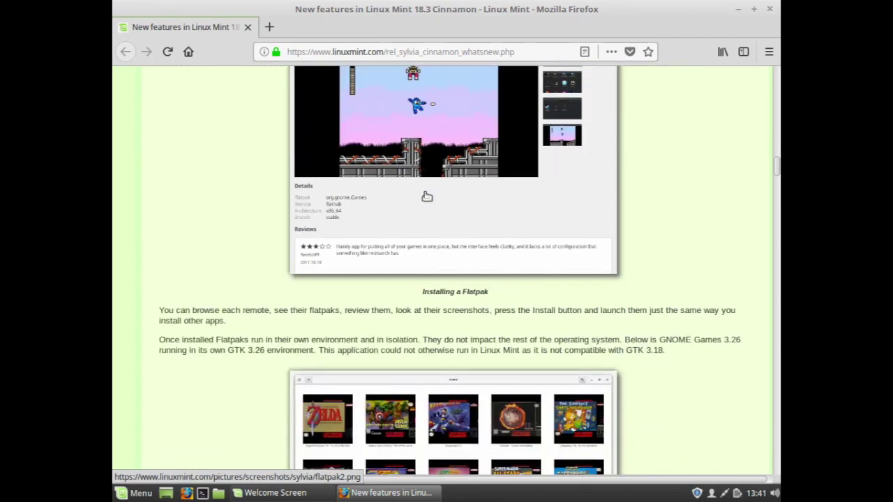
pyautogui.scroll(-4, 427, 197)
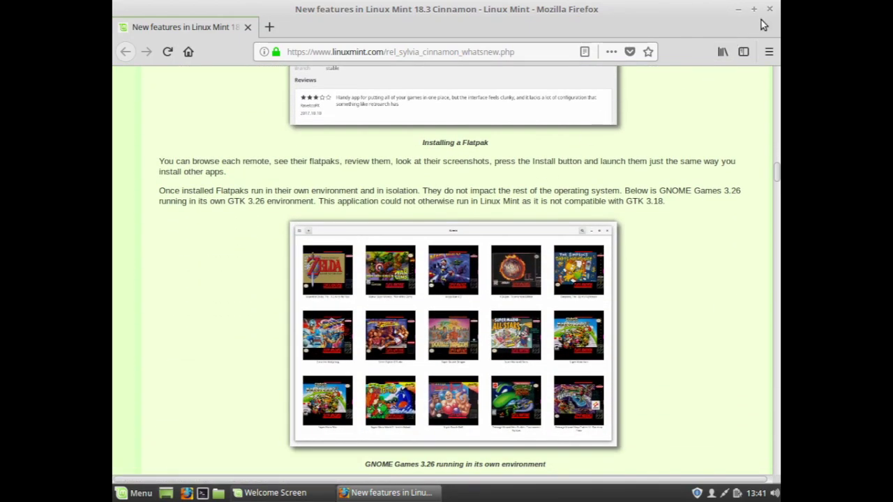
pyautogui.click(769, 9)
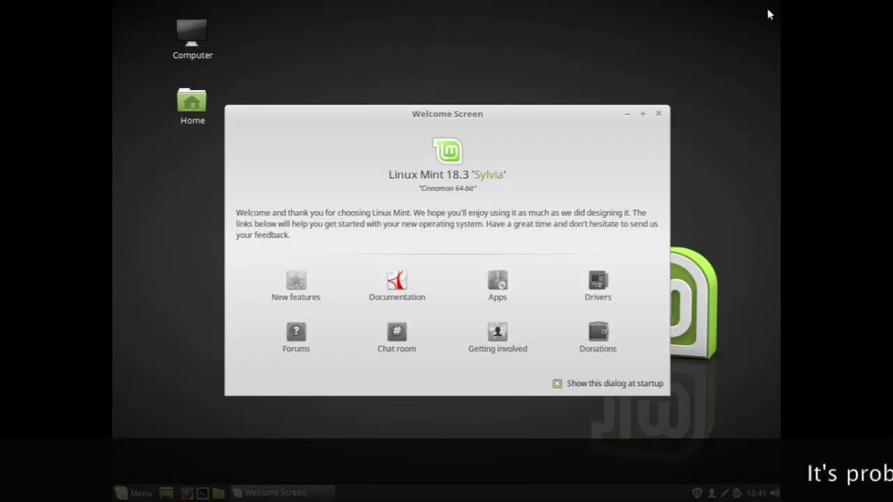
# Open the Driver Manager from the Welcome Screen and authenticate with the account password.
pyautogui.click(598, 282)
pyautogui.write('********')
pyautogui.press('Return')
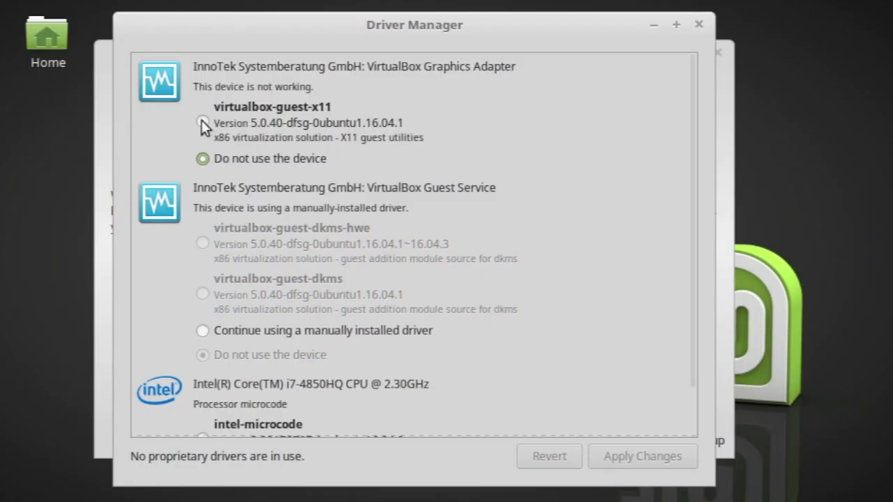
# Enable the virtualbox-guest-x11 and intel-microcode drivers, apply the changes, and close the Driver Manager without restarting.
pyautogui.click(203, 124)
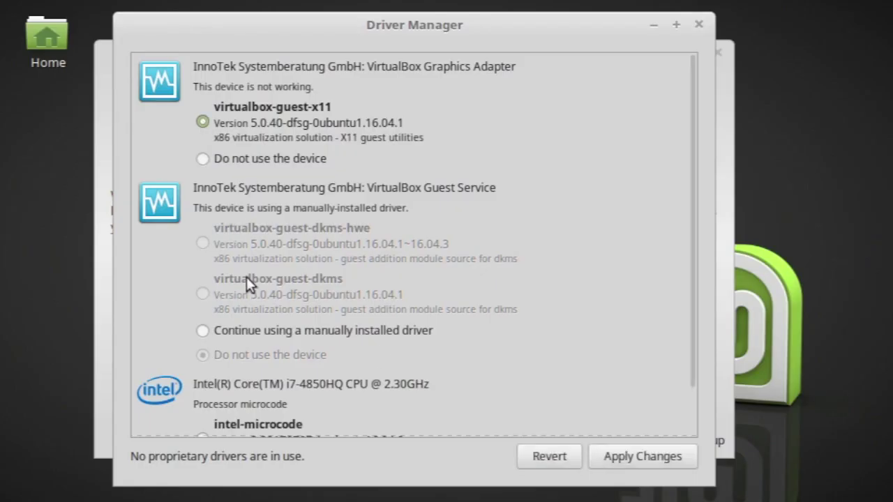
pyautogui.scroll(-2, 247, 279)
pyautogui.click(251, 370)
pyautogui.click(619, 457)
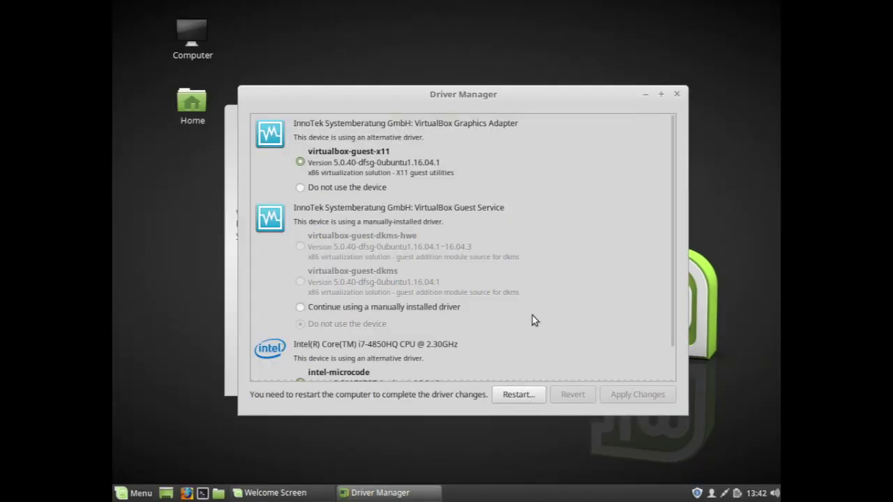
pyautogui.click(676, 94)
# Look through the application menu categories from Accessories to Administration, including the Internet, Office and Sound & Video programs.
pyautogui.click(133, 494)
pyautogui.moveTo(215, 194)
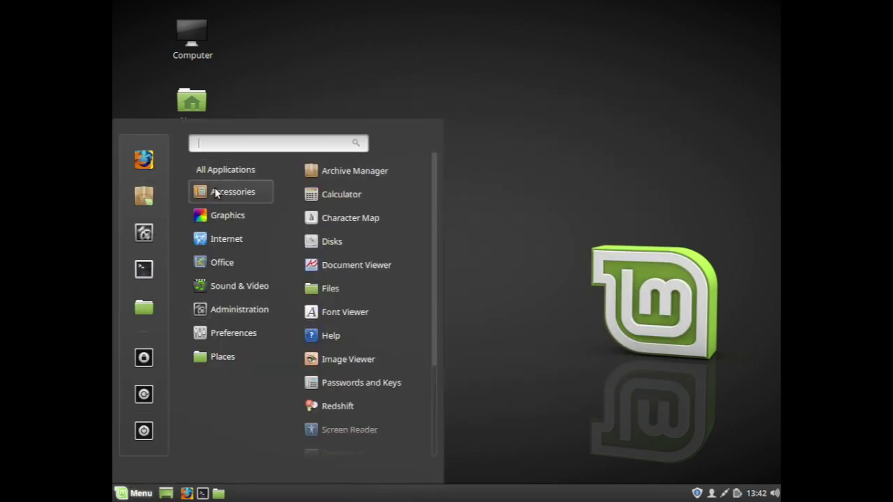
pyautogui.moveTo(218, 224)
pyautogui.moveTo(219, 243)
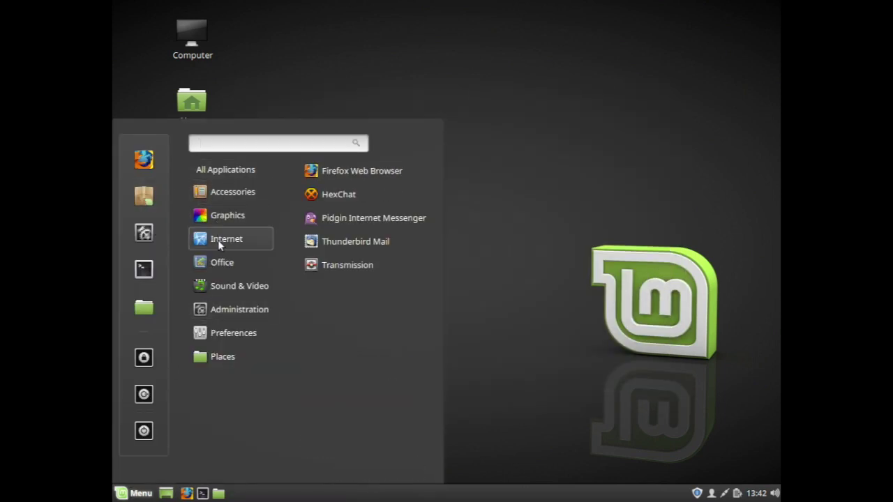
pyautogui.moveTo(218, 261)
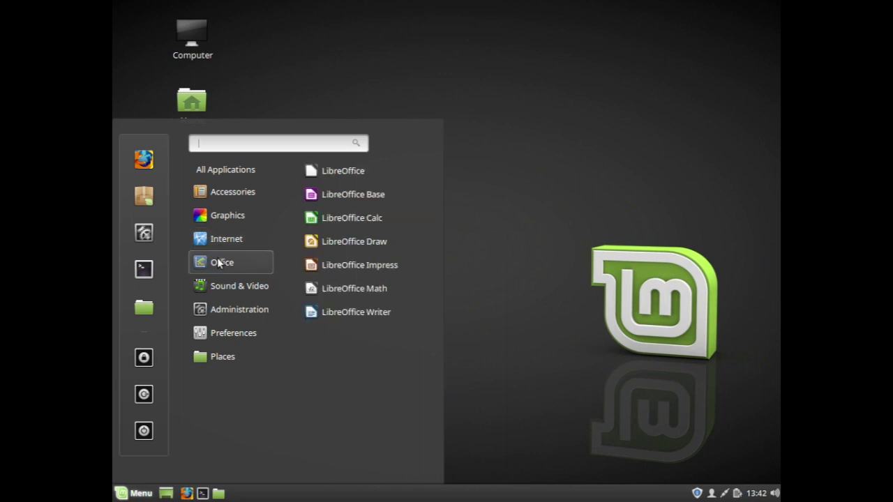
pyautogui.moveTo(219, 287)
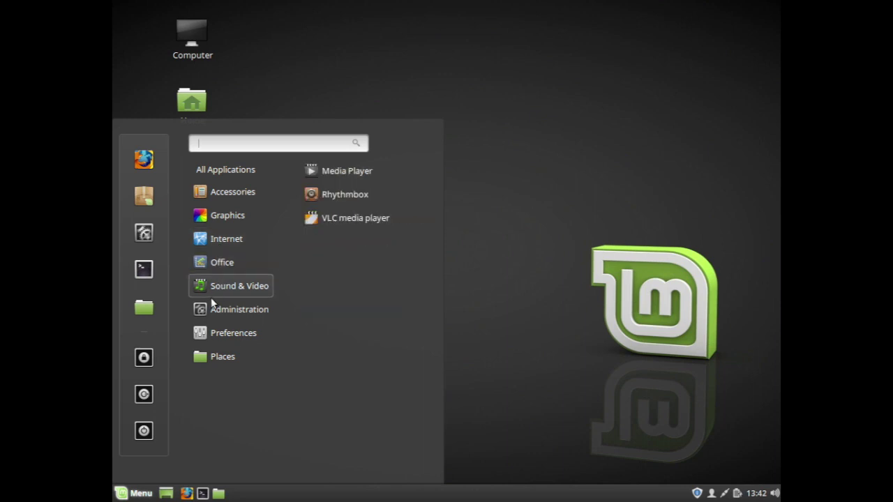
pyautogui.moveTo(207, 306)
# Try the Sky wallpaper from the Sarah collection in the Backgrounds preferences.
pyautogui.moveTo(210, 337)
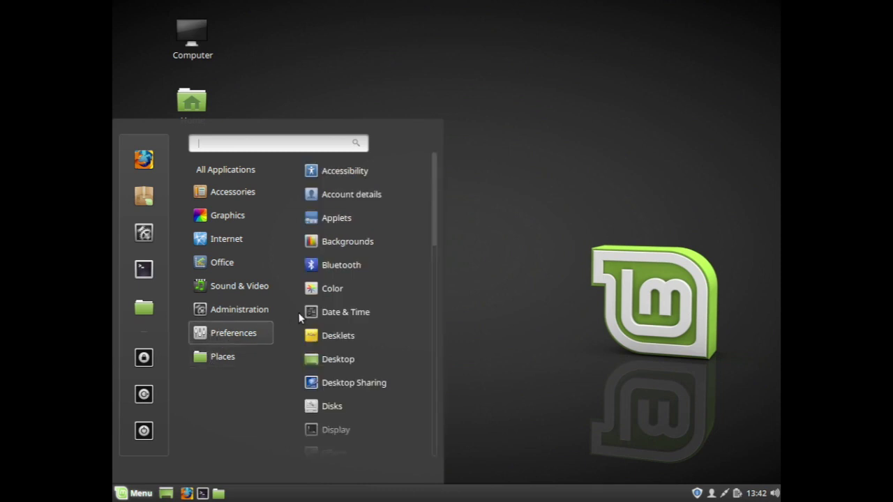
pyautogui.click(347, 240)
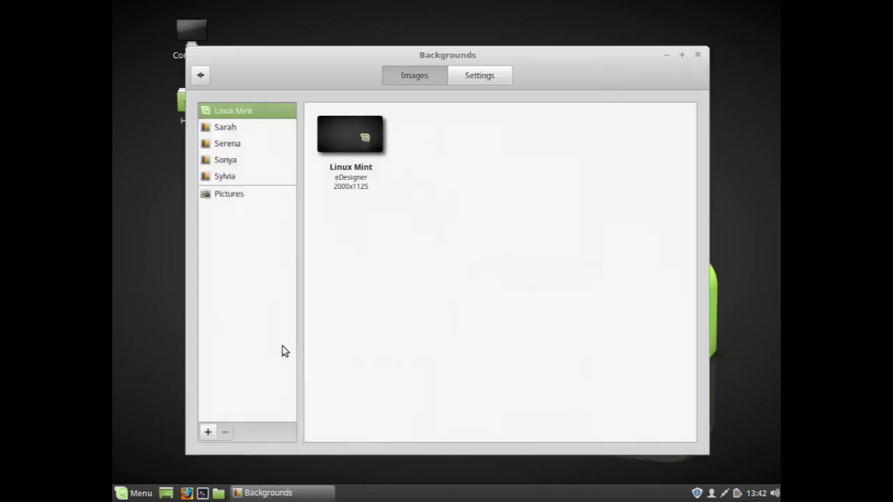
pyautogui.click(237, 130)
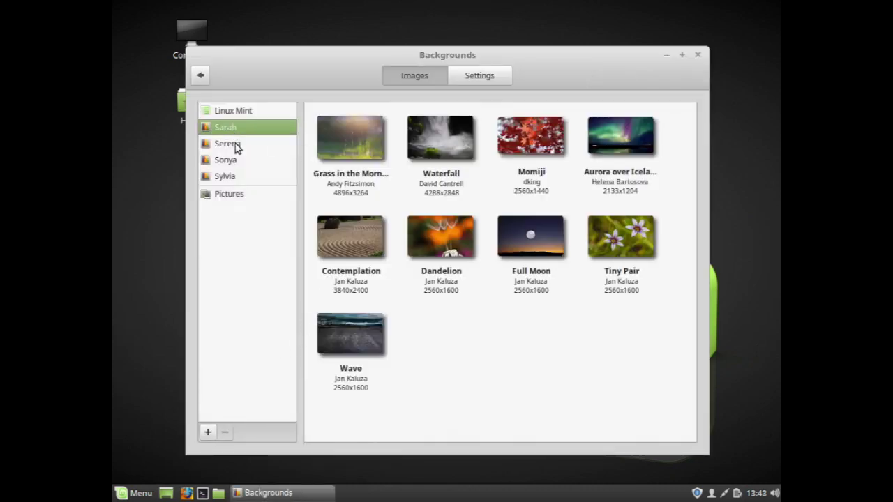
pyautogui.click(511, 346)
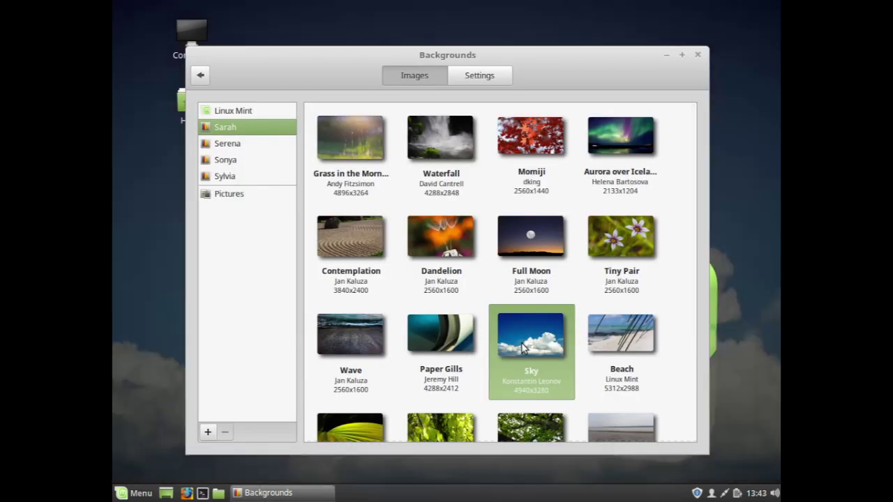
# Browse the Flatpak category in the Software Manager and return to its main page.
pyautogui.click(143, 494)
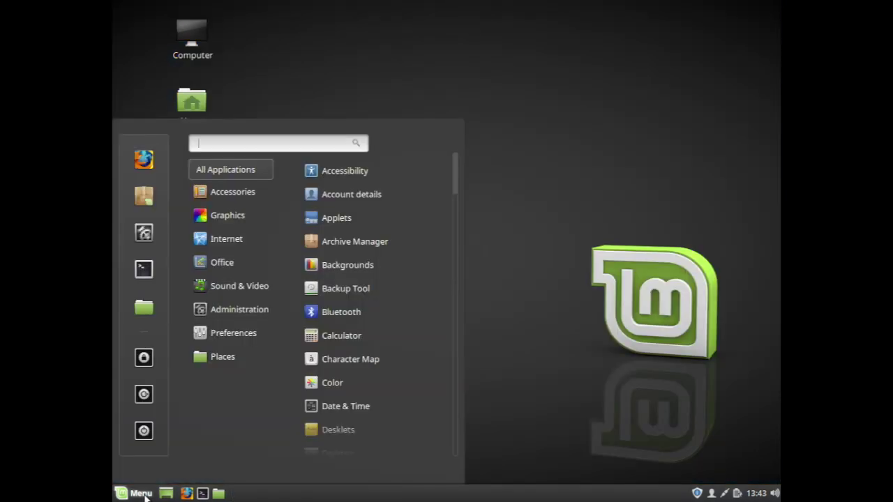
pyautogui.click(152, 196)
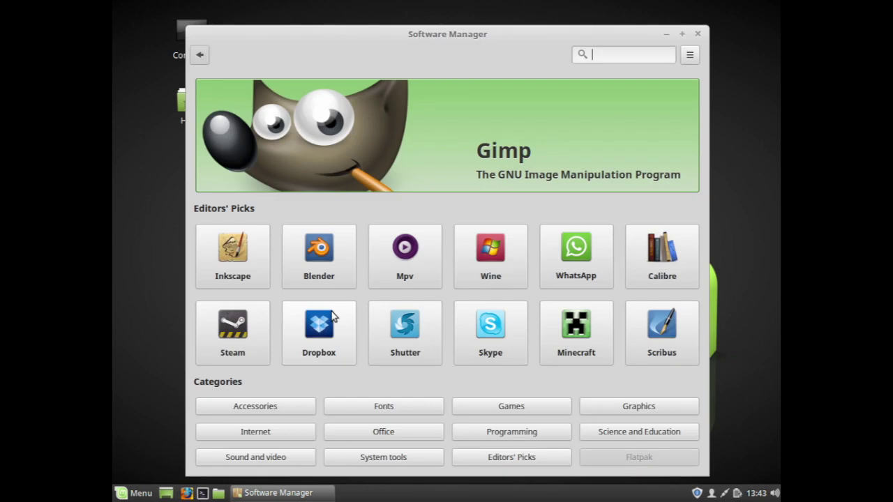
pyautogui.click(605, 459)
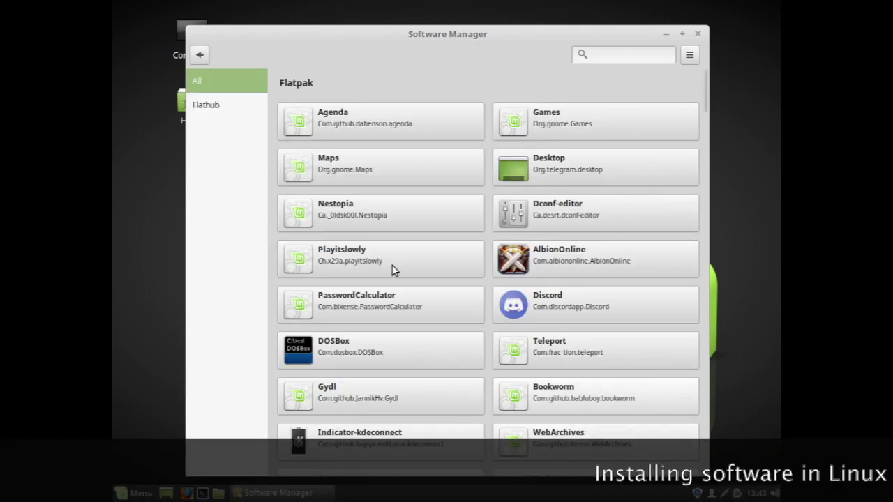
pyautogui.scroll(-5, 394, 266)
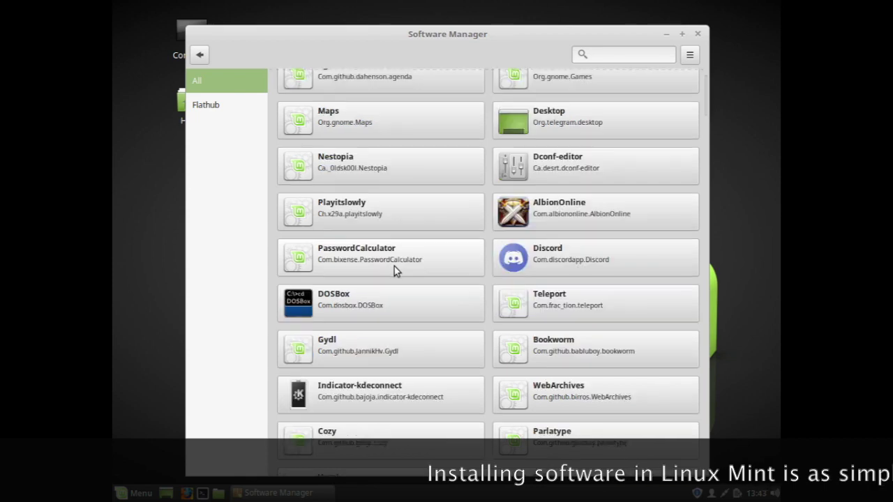
pyautogui.scroll(-5, 394, 271)
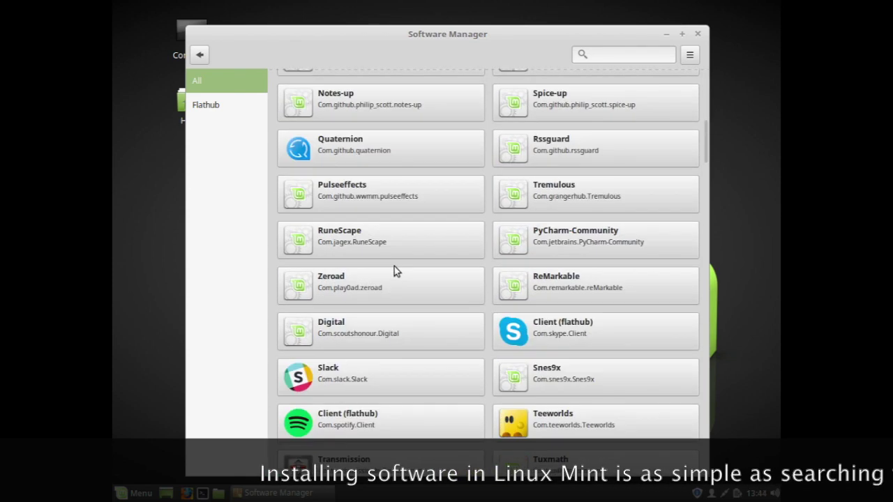
pyautogui.scroll(-2, 394, 270)
pyautogui.scroll(1, 394, 271)
pyautogui.scroll(-2, 394, 271)
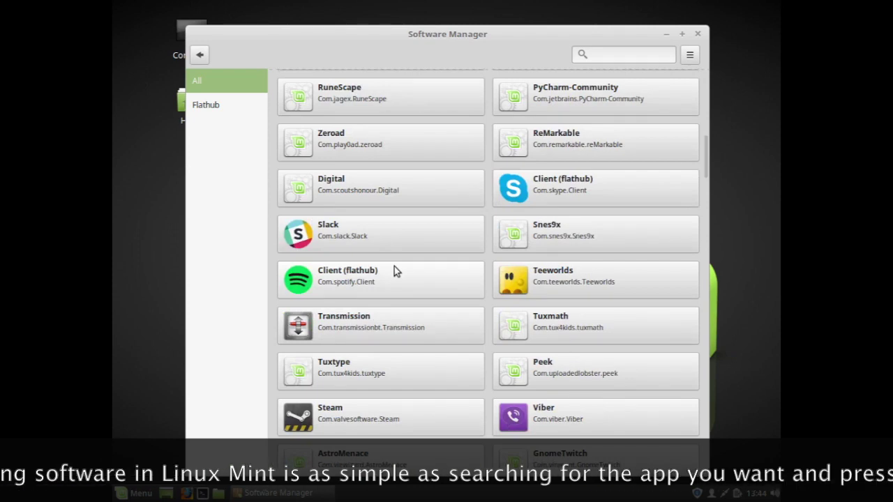
pyautogui.scroll(-2, 395, 267)
pyautogui.scroll(-4, 394, 267)
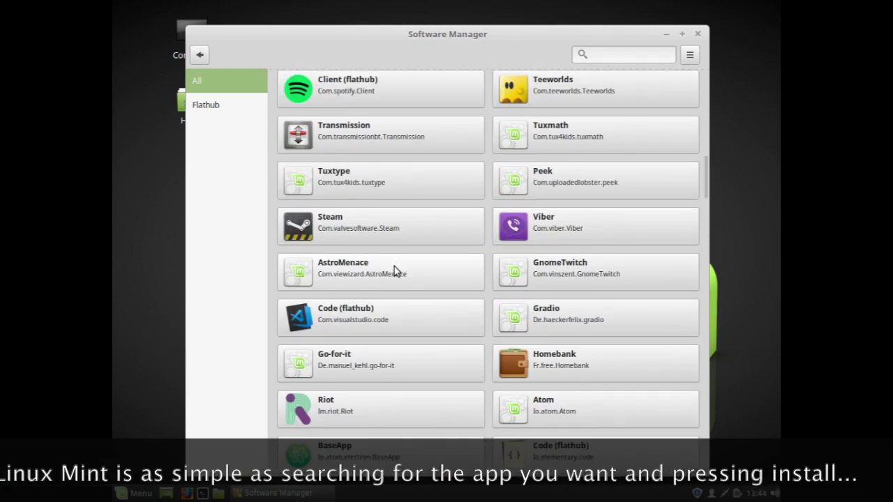
pyautogui.scroll(-1, 394, 270)
pyautogui.click(199, 54)
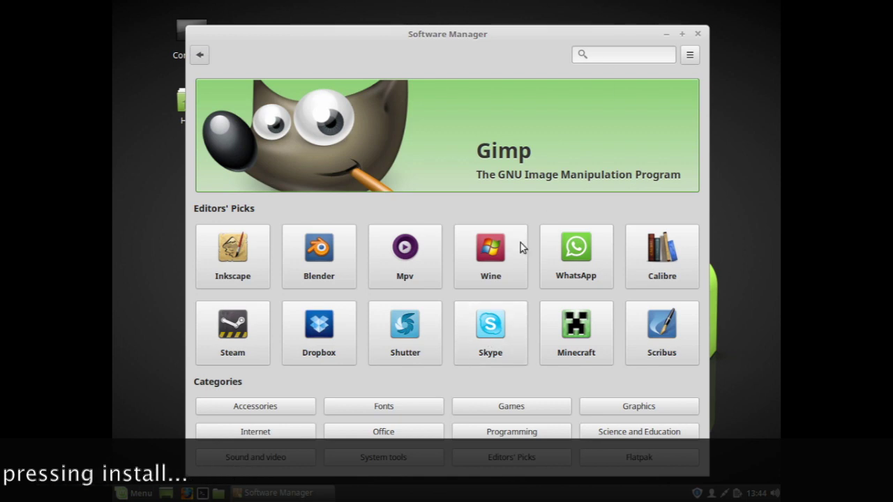
# Install Wine from the Editors' Picks and authenticate with the account password.
pyautogui.click(497, 270)
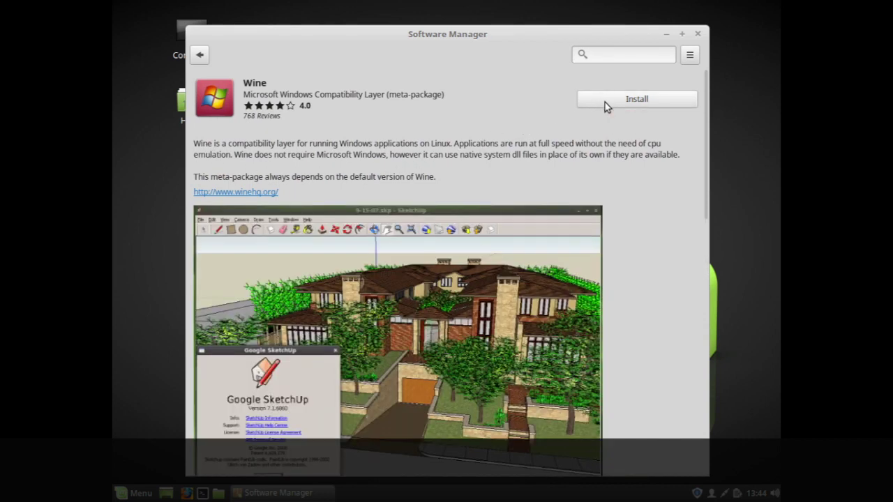
pyautogui.click(605, 102)
pyautogui.click(535, 339)
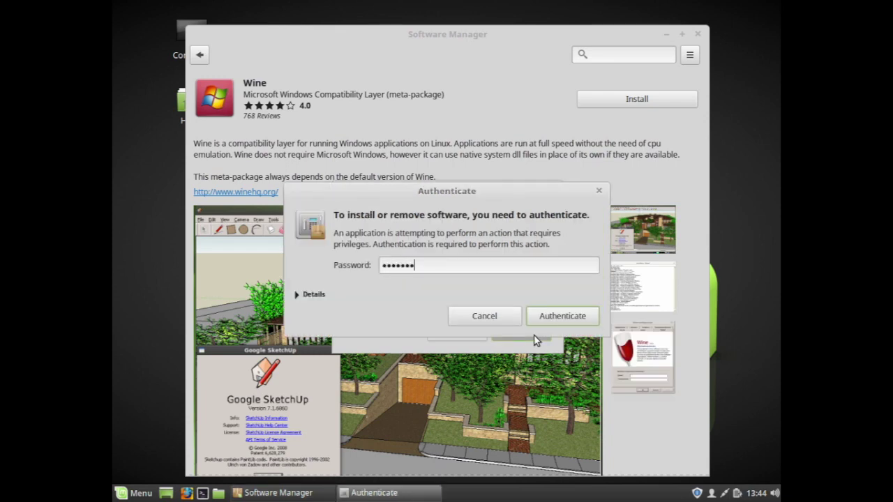
pyautogui.press('Return')
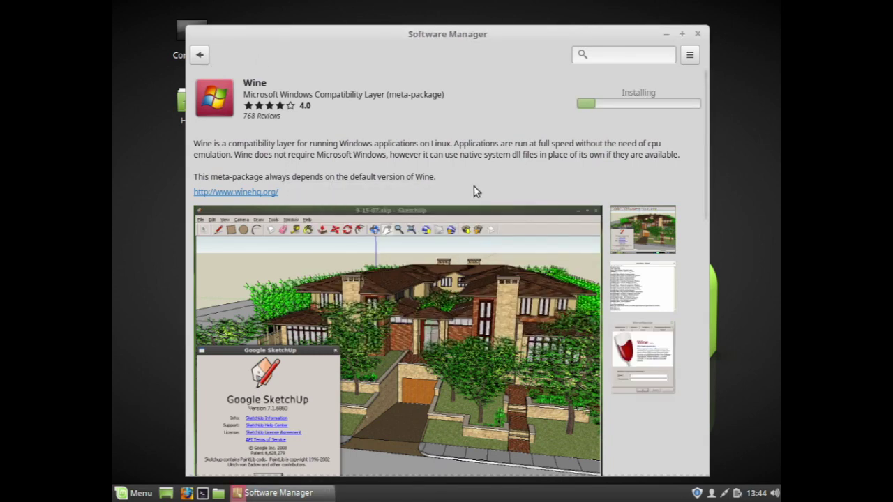
# Write "This is the Ultimate Linux Newbie Guide here, demonstrating Linux Mint 18.03 - Sylvia." at 44 pt in a new LibreOffice Writer document.
pyautogui.click(667, 33)
pyautogui.press('super')
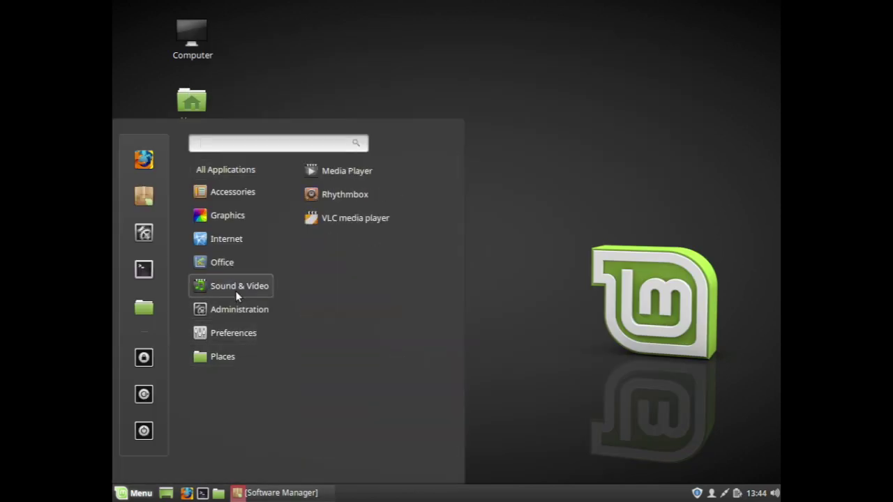
pyautogui.moveTo(235, 262)
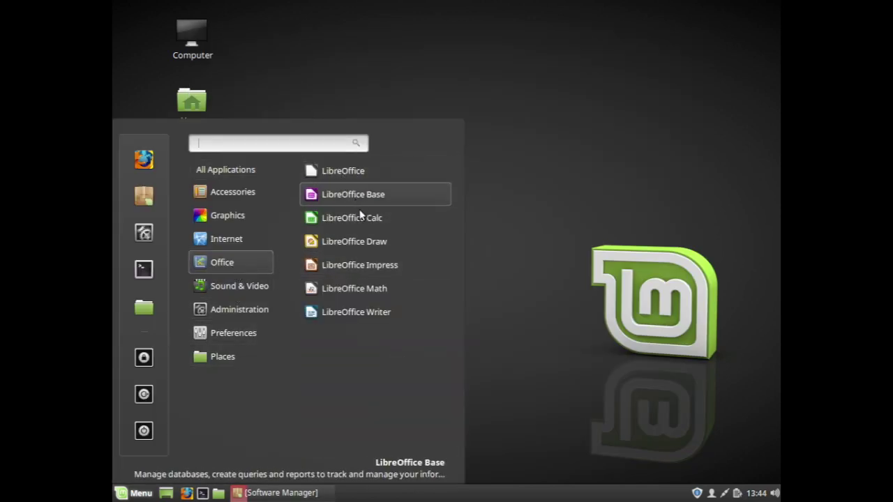
pyautogui.click(367, 312)
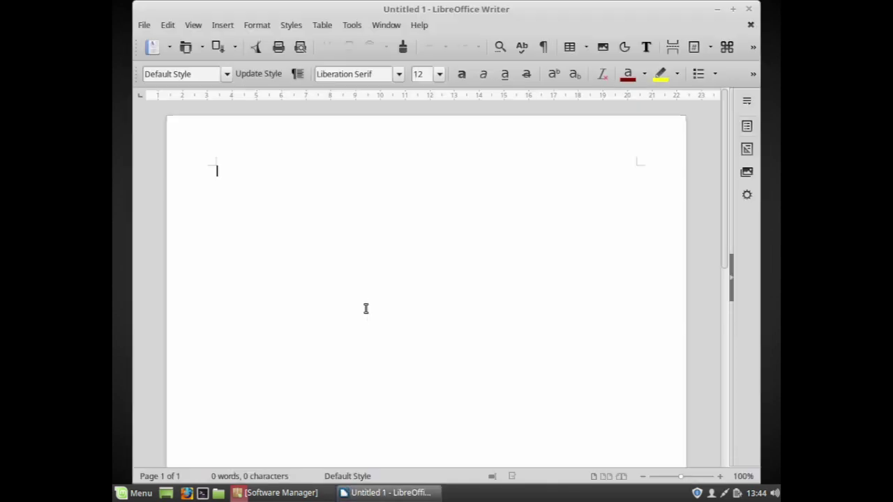
pyautogui.write('This is the Ultimate Linux Newbie Guide here, demonstrating Linux Mint 18.03  - Sylvia.')
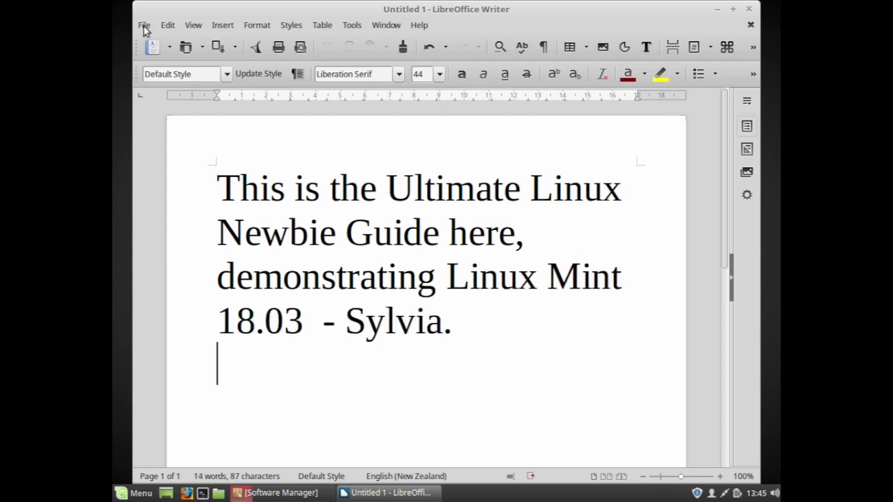
# Save the document in the home folder as word-doc-compatible in Microsoft Word 2007-2013 XML (.docx) format, and close Writer.
pyautogui.click(144, 27)
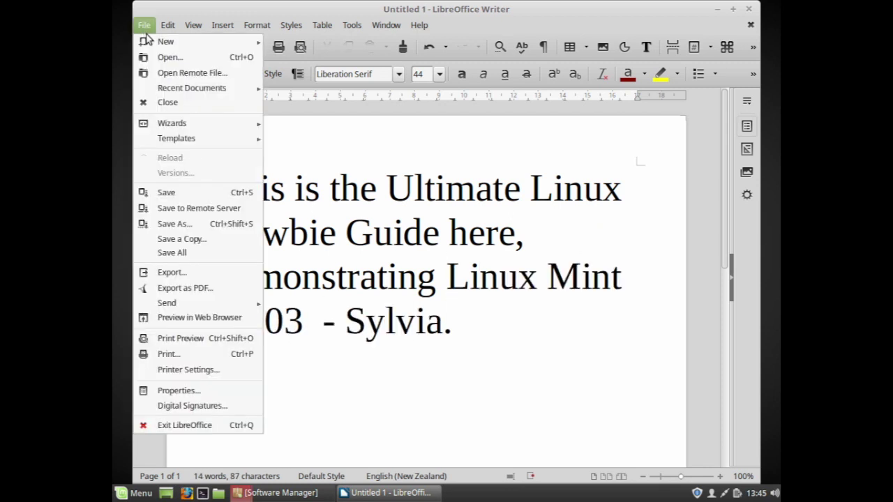
pyautogui.click(192, 230)
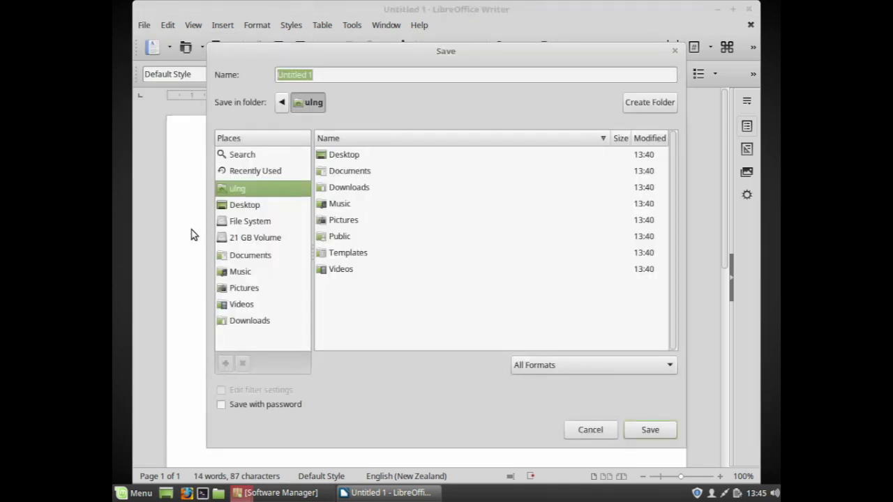
pyautogui.click(544, 368)
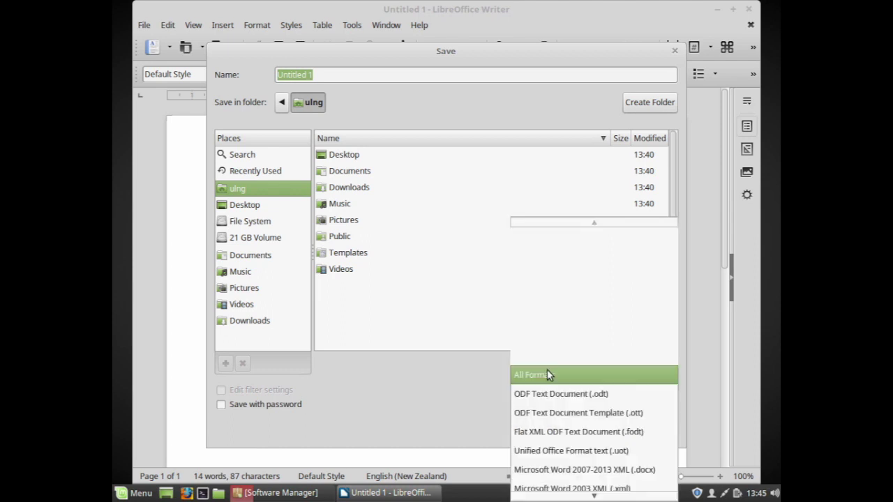
pyautogui.scroll(-2, 548, 454)
pyautogui.scroll(-1, 548, 471)
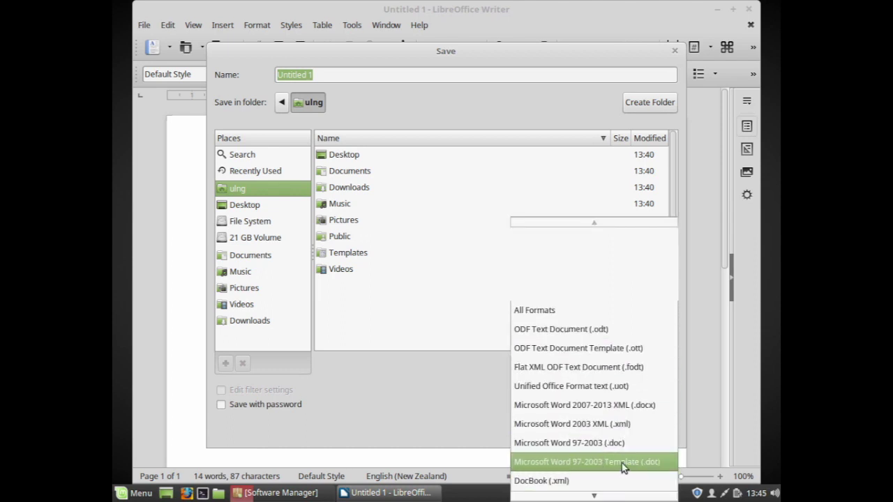
pyautogui.click(601, 406)
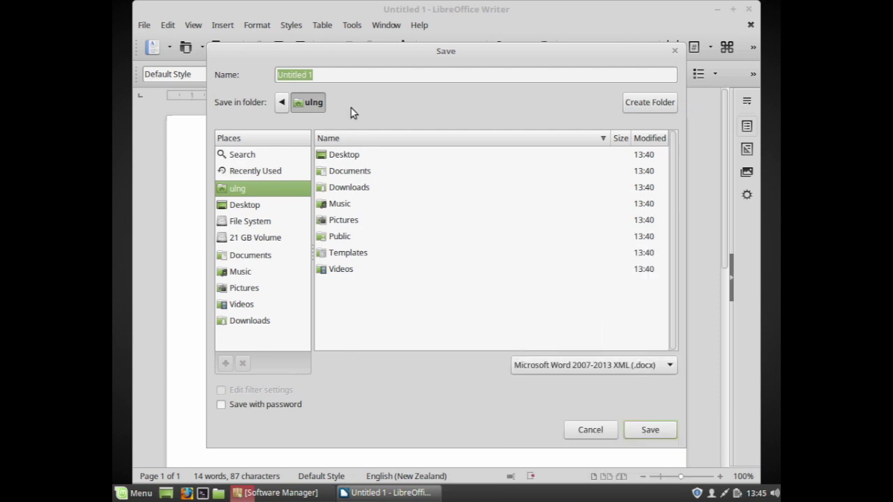
pyautogui.write('word-doc-compatible')
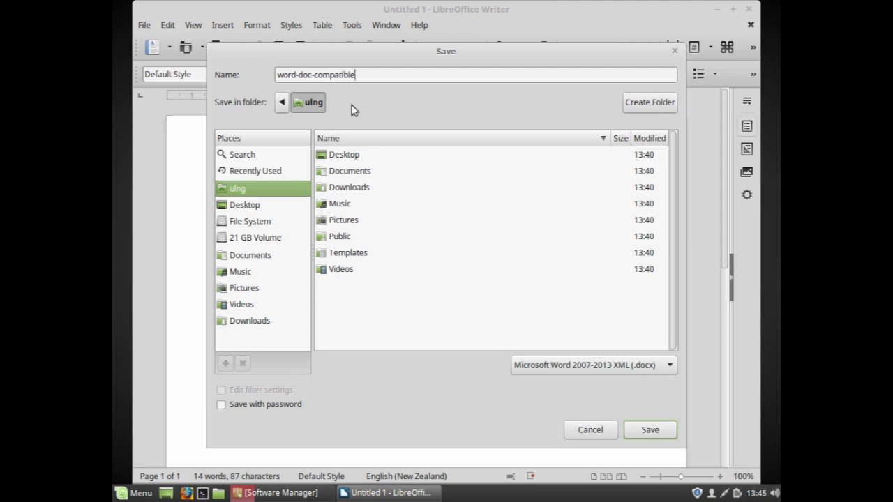
pyautogui.press('Return')
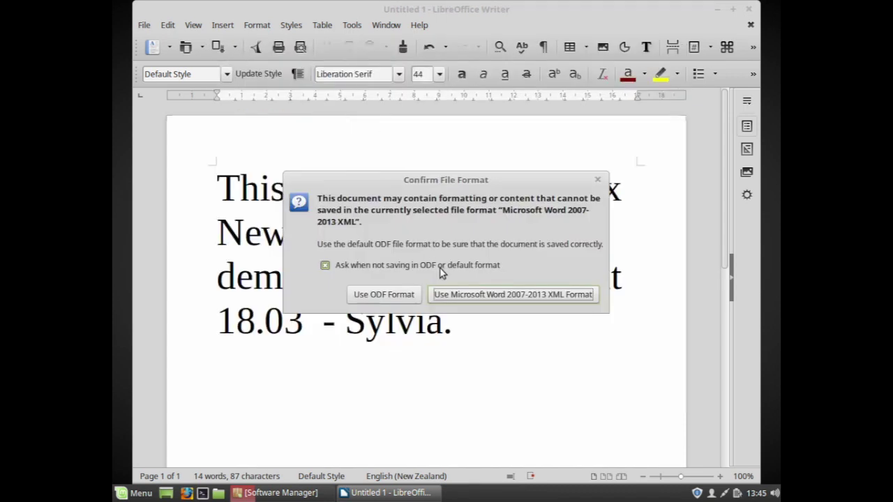
pyautogui.click(473, 296)
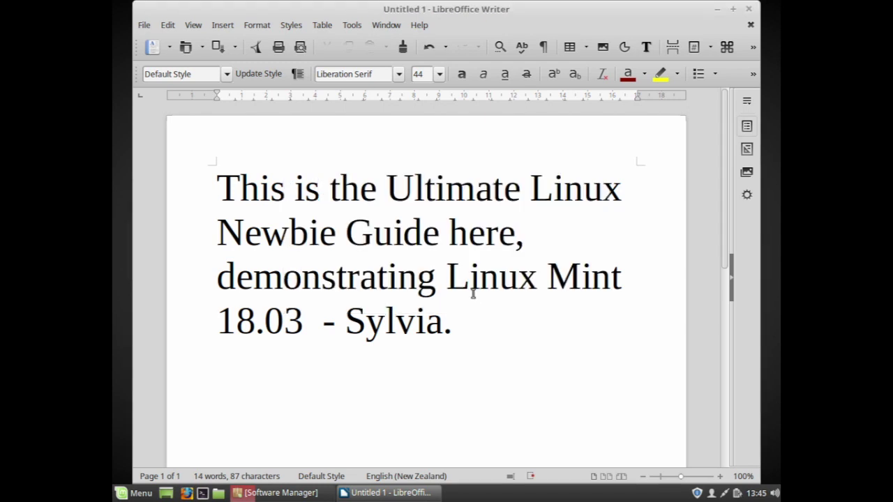
pyautogui.click(749, 10)
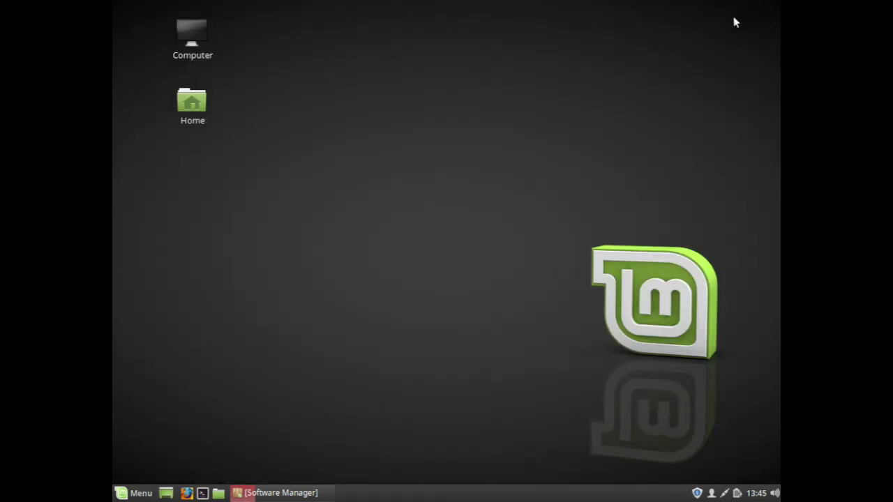
# Open the Files application and mount the 21 GB Windows volume to show its folders.
pyautogui.click(125, 495)
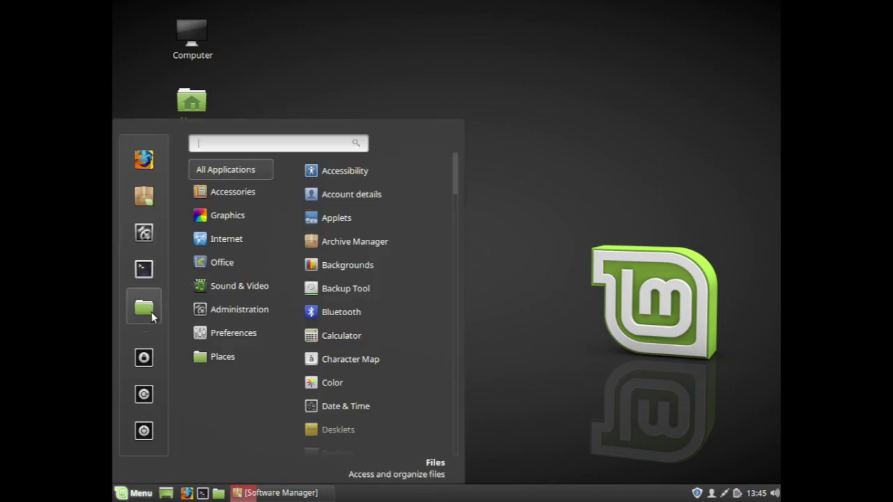
pyautogui.click(144, 309)
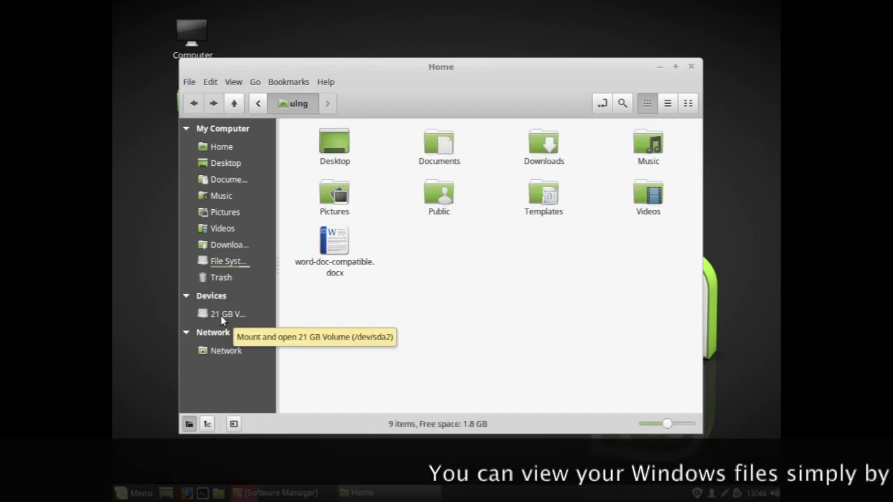
pyautogui.click(222, 316)
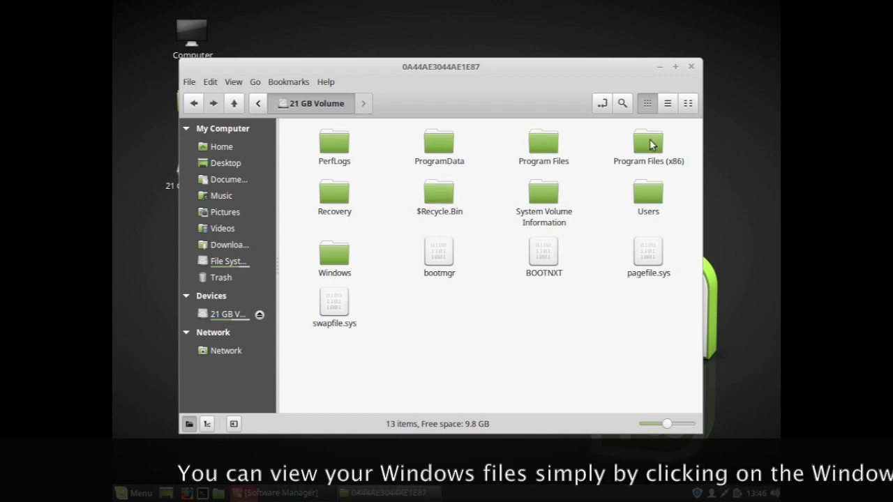
# Browse the Windows folder on the 21 GB volume, return to the volume's root and open Program Files.
pyautogui.click(648, 196)
pyautogui.doubleClick(334, 257)
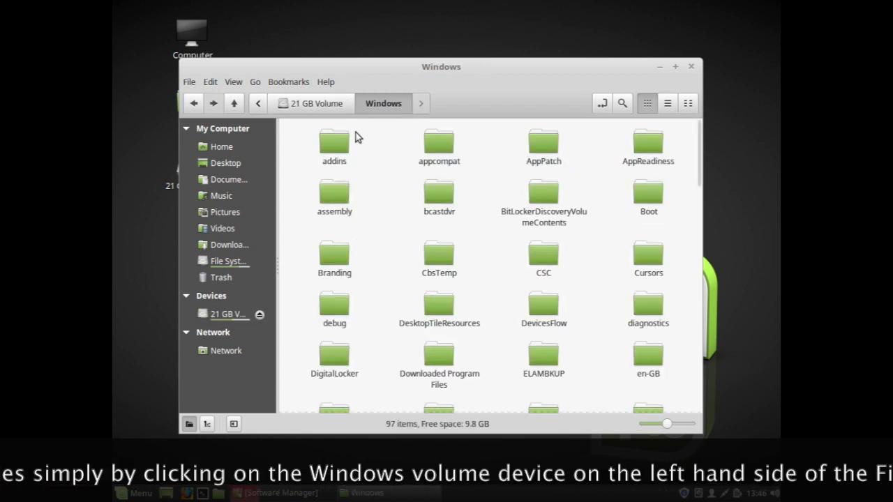
pyautogui.click(311, 103)
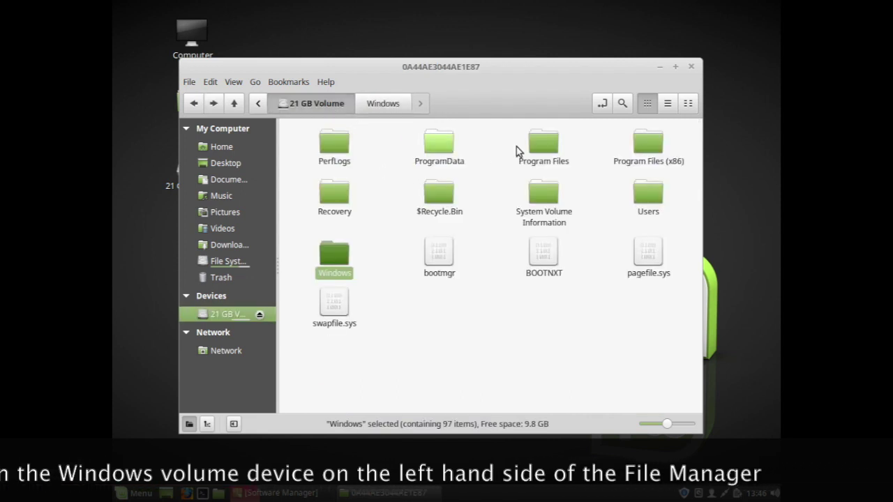
pyautogui.doubleClick(543, 143)
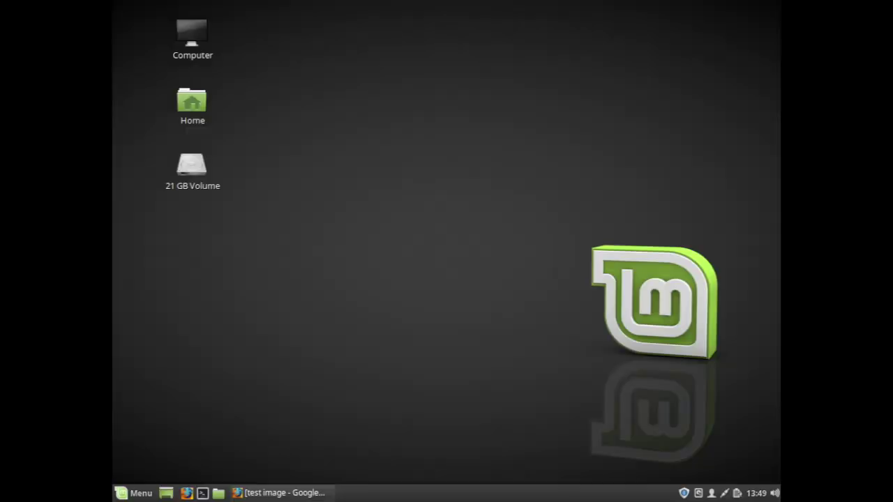
# Open a terminal and enter the comments "#let's install Google Chrome web browser" and "#since it's not 100% free, it's not available by default".
pyautogui.click(203, 495)
pyautogui.write("#let's ")
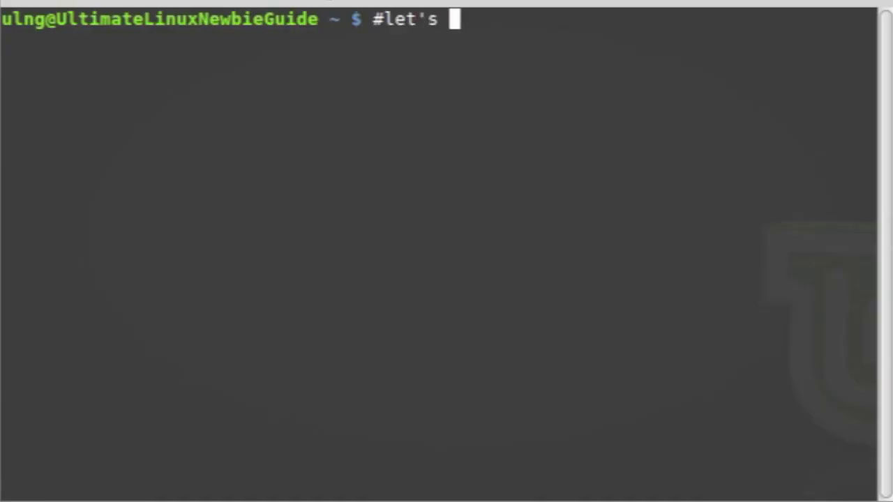
pyautogui.write('install Google Chrome web browser')
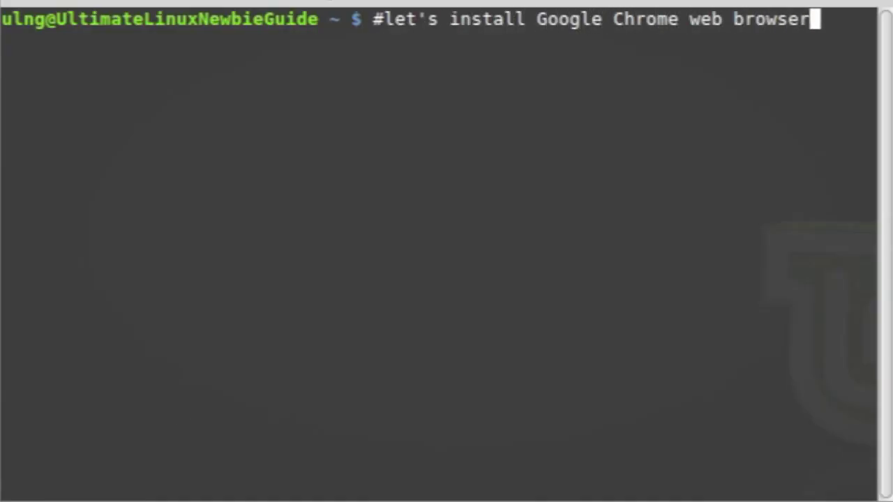
pyautogui.press('Return')
pyautogui.write("#since it's not 100% free, it's not available by default")
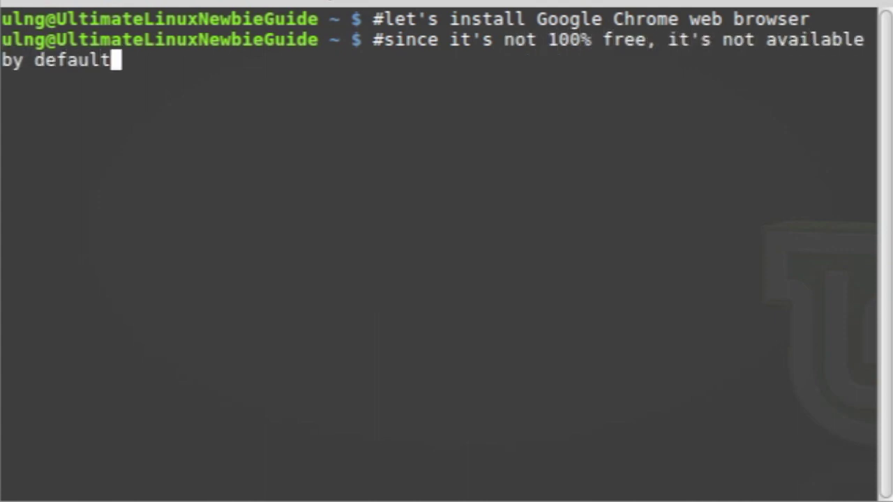
pyautogui.press('Return')
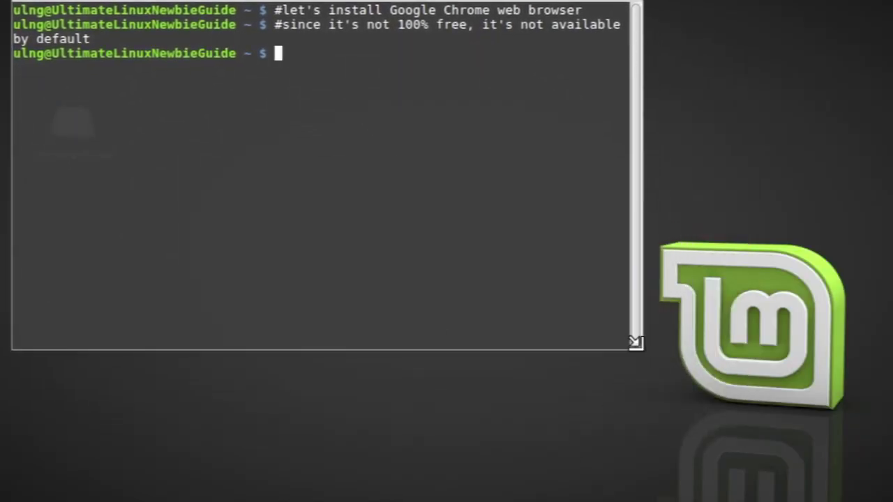
# Enlarge the terminal window and enter the comments "#so to do this, we need to add Chrome to the APT package repository list" and "#like this....".
pyautogui.moveTo(633, 342); pyautogui.dragTo(856, 493)
pyautogui.write('#so to dow')
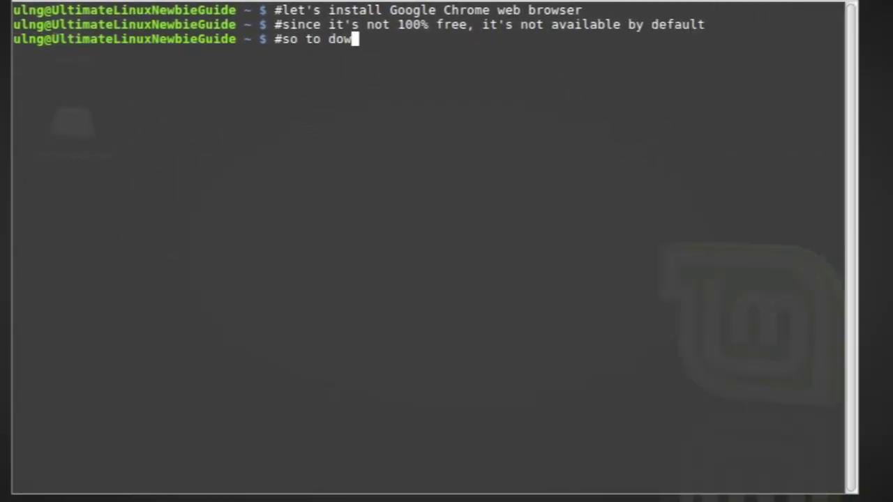
pyautogui.press('BackSpace')
pyautogui.write('this, we need to add Chrome t')
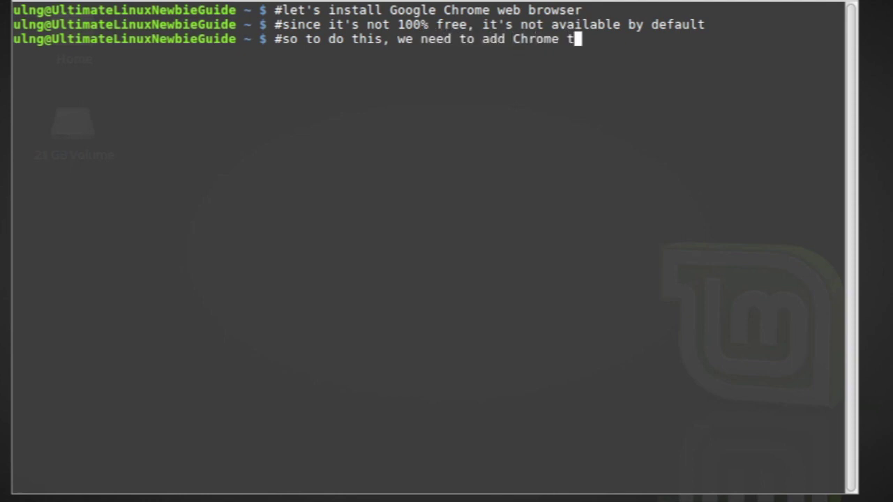
pyautogui.write('o the APT package reposito')
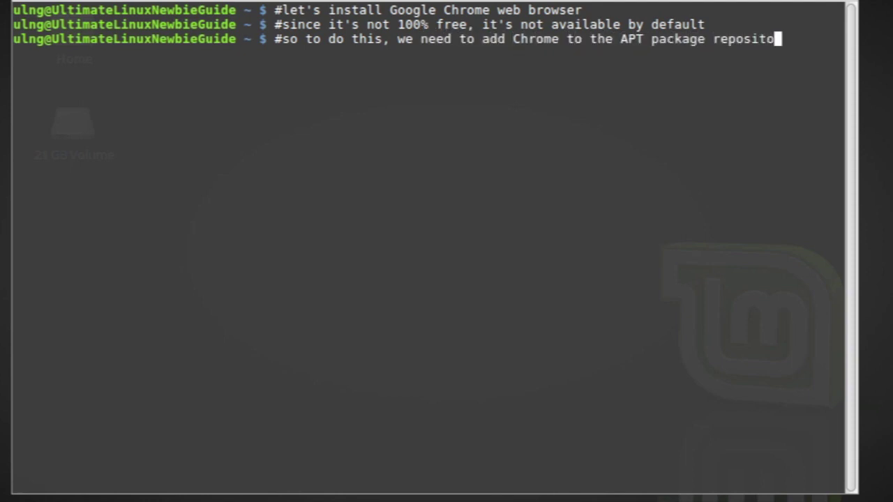
pyautogui.write('ry list')
pyautogui.press('Return')
pyautogui.write('#like this....')
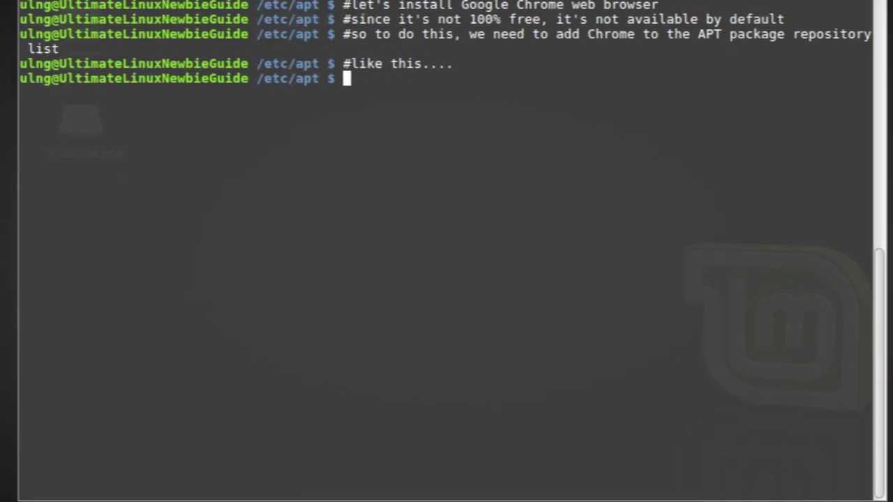
pyautogui.press('Return')
pyautogui.press('Return')
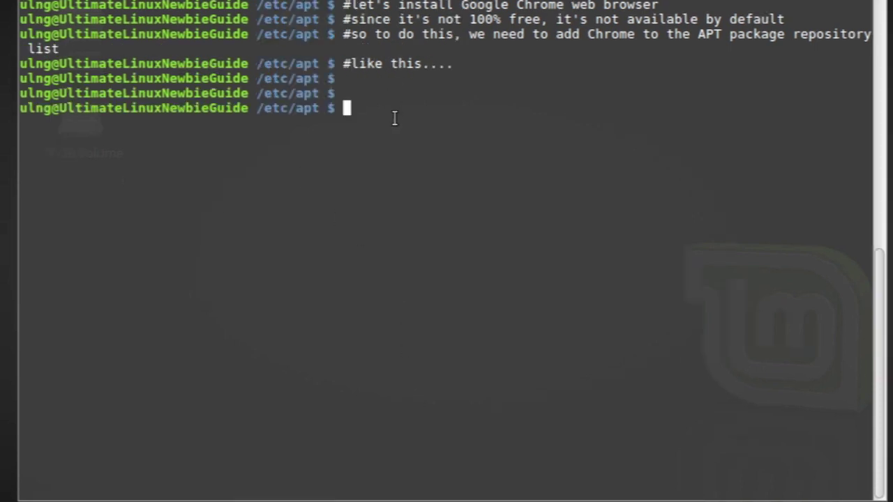
pyautogui.write('sudo -s')
pyautogui.press('Return')
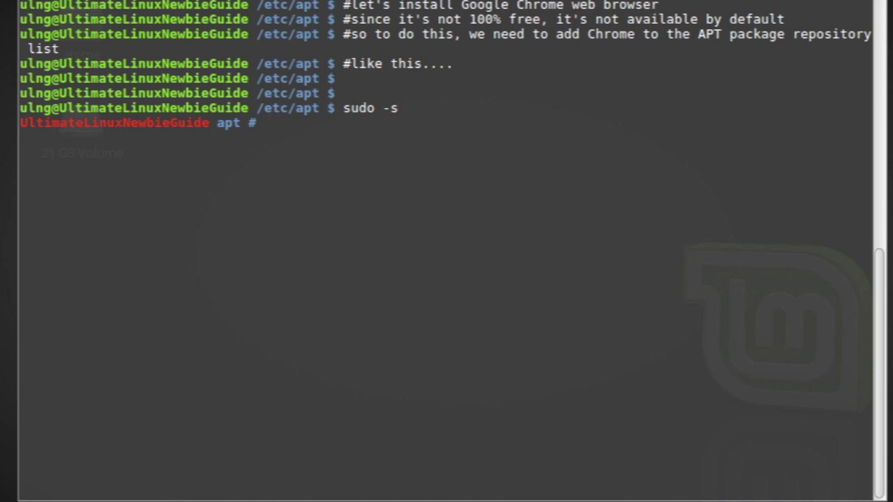
pyautogui.rightClick(333, 166)
pyautogui.click(371, 254)
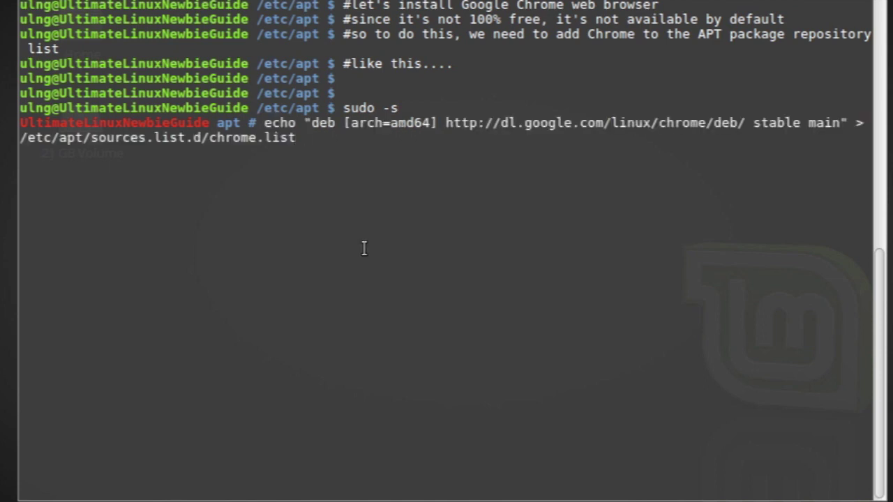
pyautogui.press('Return')
# Enter the comment "#that makes a file called chrome.list in the apt source repository" in the root shell.
pyautogui.write('#')
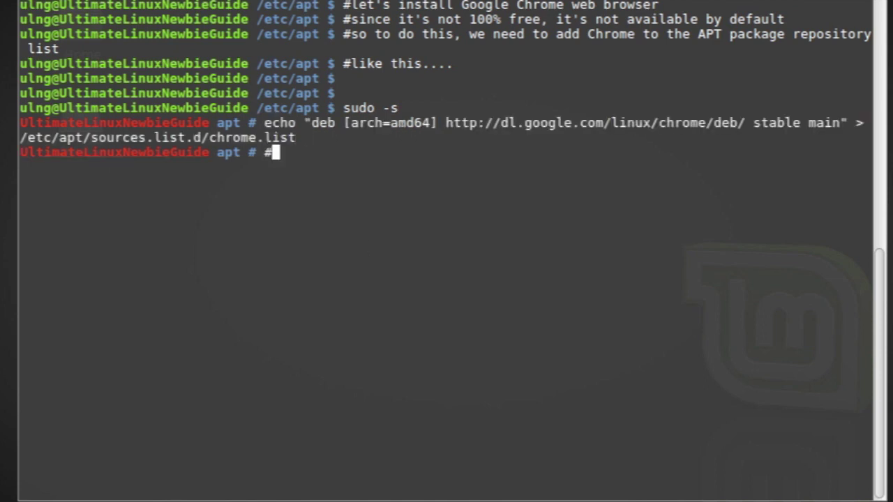
pyautogui.write('that makes a file called')
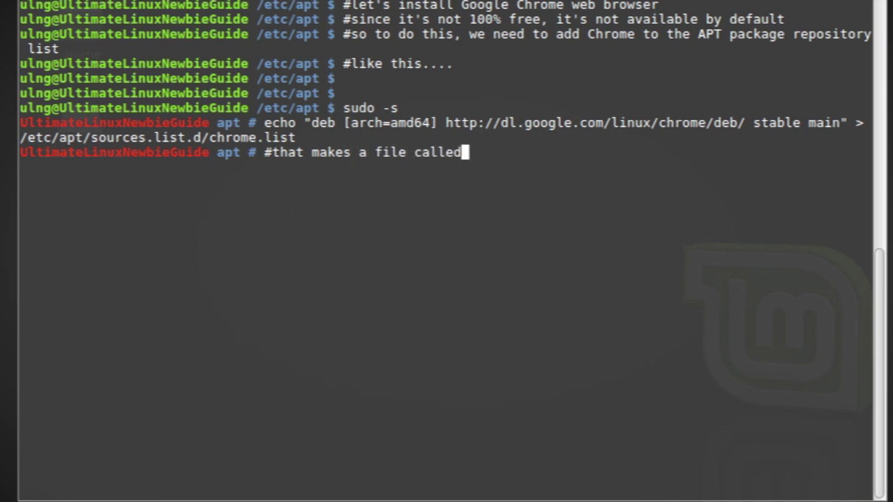
pyautogui.write(' chrome.list in the ap')
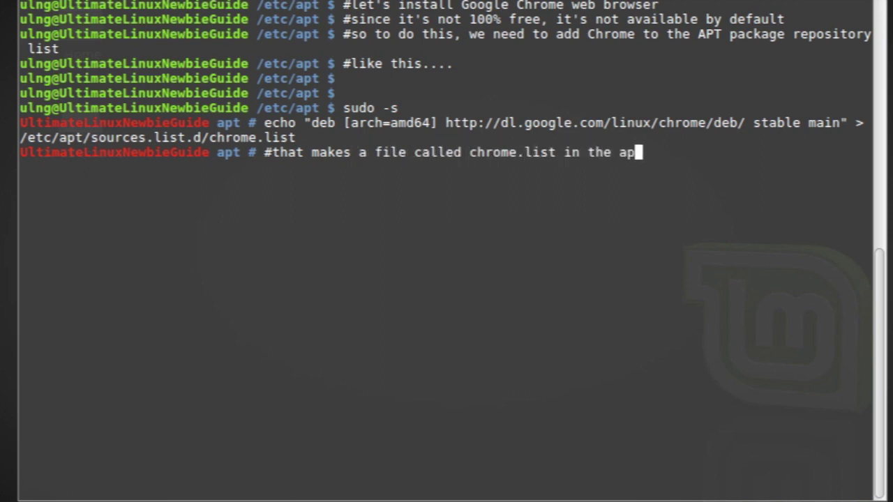
pyautogui.write('t source repository')
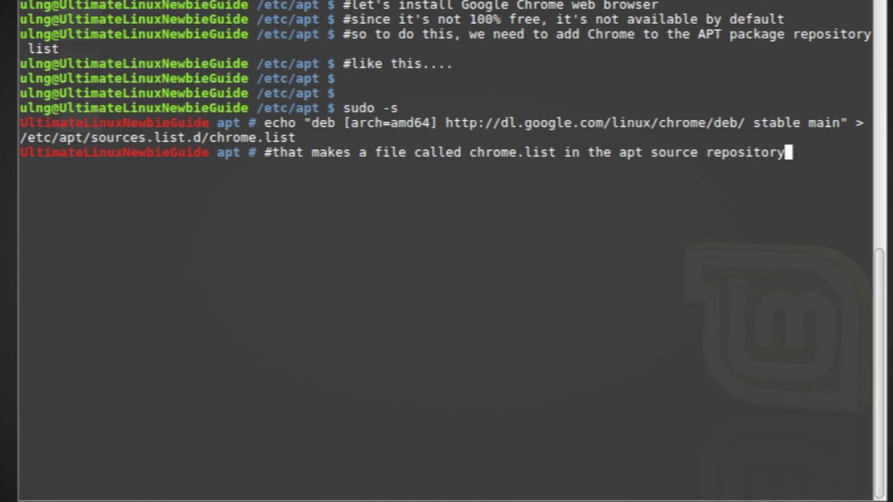
pyautogui.press('Return')
# List the apt directory with ls -l, change into sources.list.d and list its contents to check for chrome.list.
pyautogui.write('ls -l')
pyautogui.press('Return')
pyautogui.write('cd sources.list')
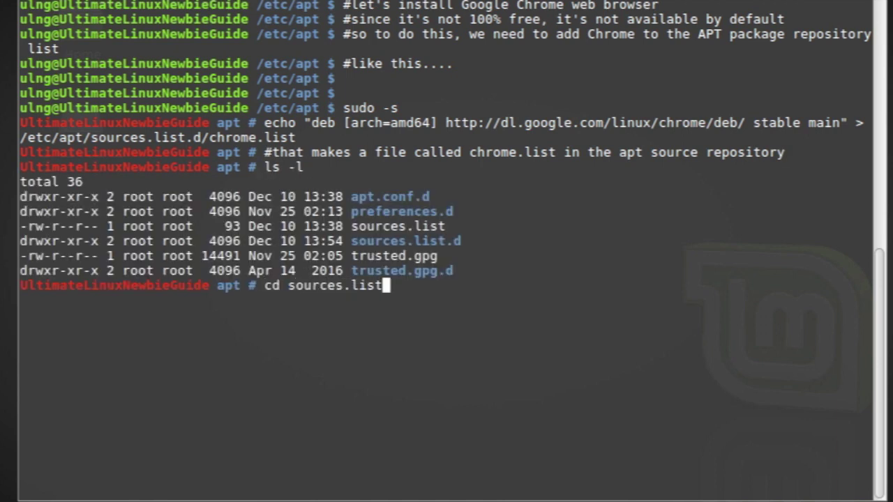
pyautogui.write('.d')
pyautogui.press('Return')
pyautogui.write('ls -l')
pyautogui.press('Return')
pyautogui.moveTo(343, 325); pyautogui.dragTo(395, 329)
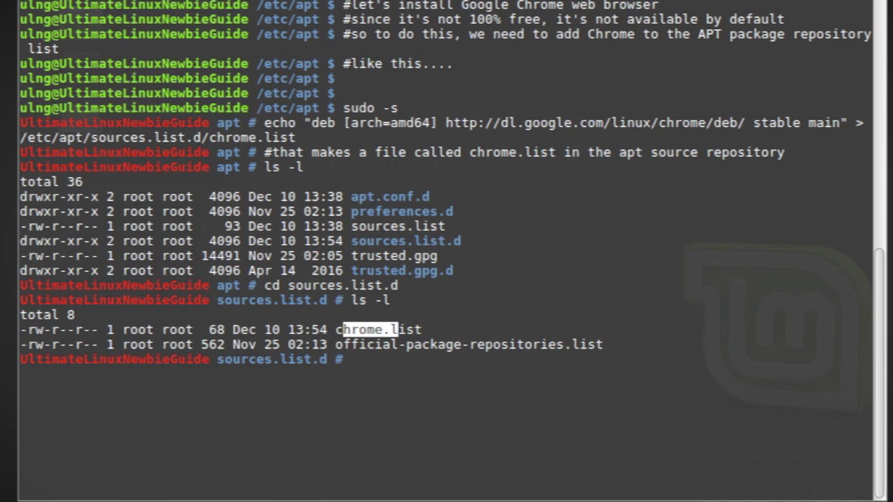
pyautogui.click(440, 346)
# Enter the comment "#now we need to put Google's trusted gpg key into APT to validate it".
pyautogui.write('#now we need to ')
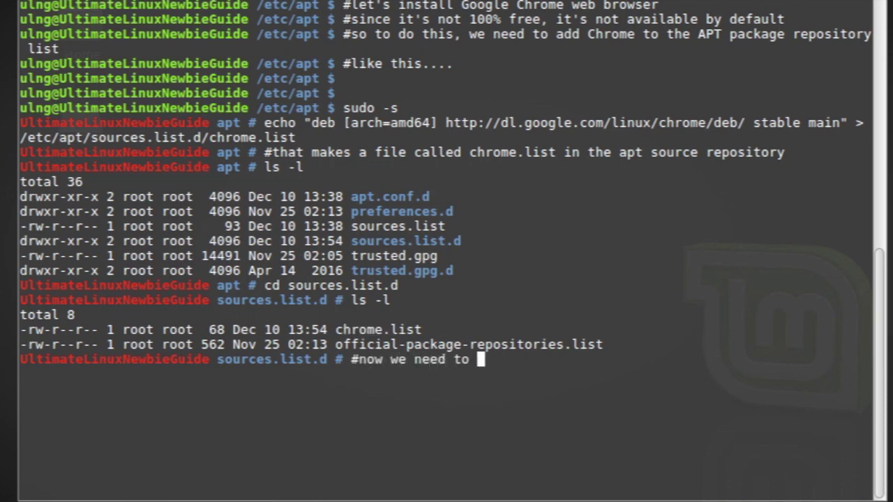
pyautogui.write('put Goog')
pyautogui.press('BackSpace')
pyautogui.write("Google's th")
pyautogui.press('BackSpace')
pyautogui.write('rusted gpg key in')
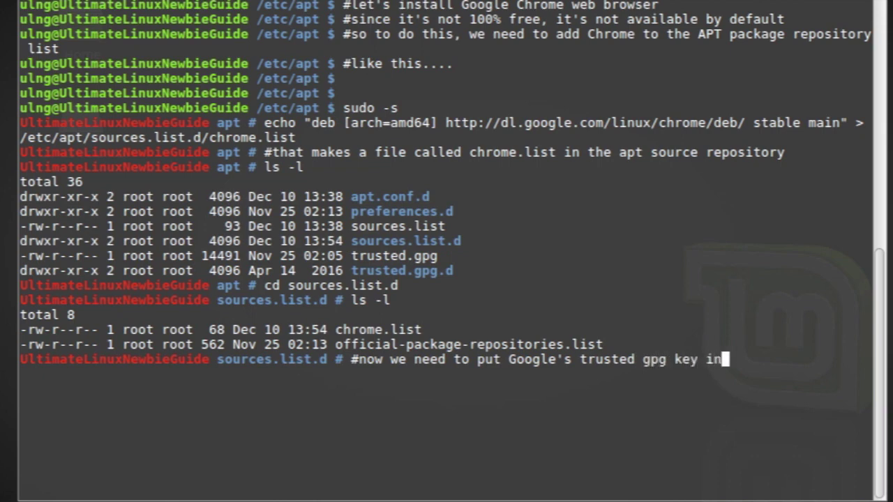
pyautogui.write('to APT to validate it')
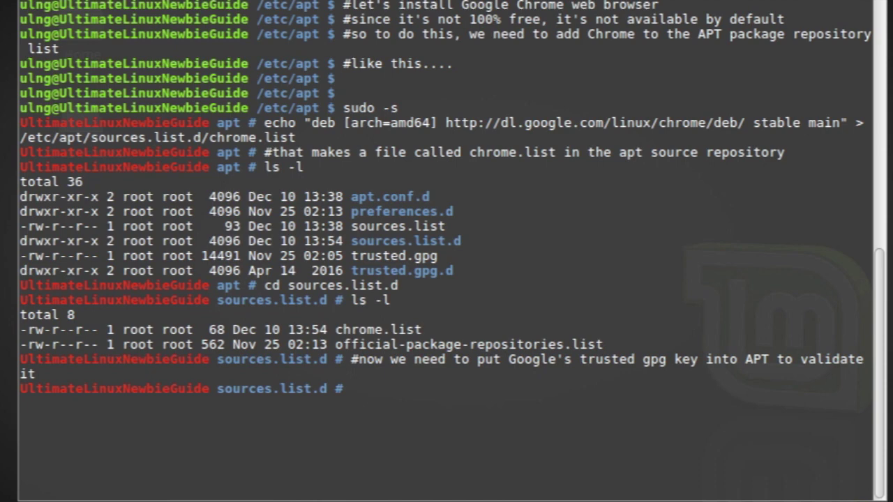
pyautogui.rightClick(392, 406)
pyautogui.click(432, 284)
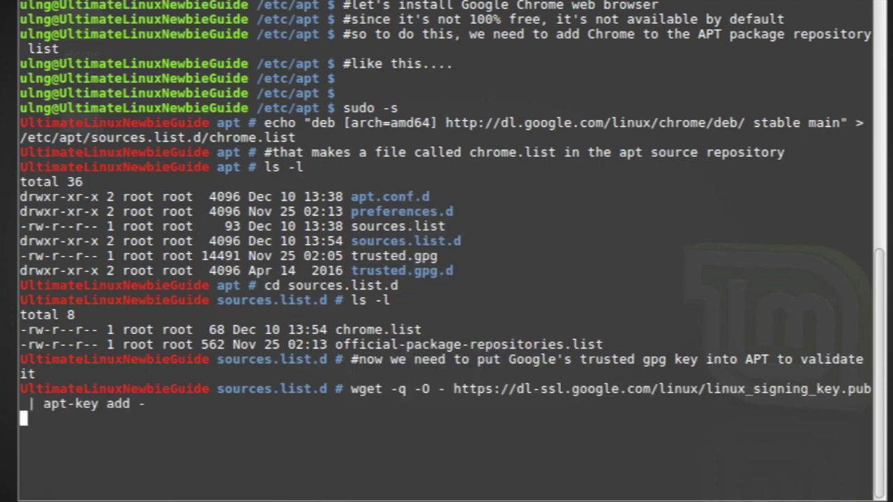
pyautogui.press('Return')
pyautogui.write('apt-get u')
pyautogui.press('BackSpace')
pyautogui.press('BackSpace')
pyautogui.press('BackSpace')
pyautogui.press('BackSpace')
pyautogui.press('BackSpace')
pyautogui.press('BackSpace')
pyautogui.press('BackSpace')
pyautogui.press('BackSpace')
# Enter the comment "#finally we need to update the APT cache to tell it about the new Google chrome repository" and run apt-get update.
pyautogui.write('#finally ')
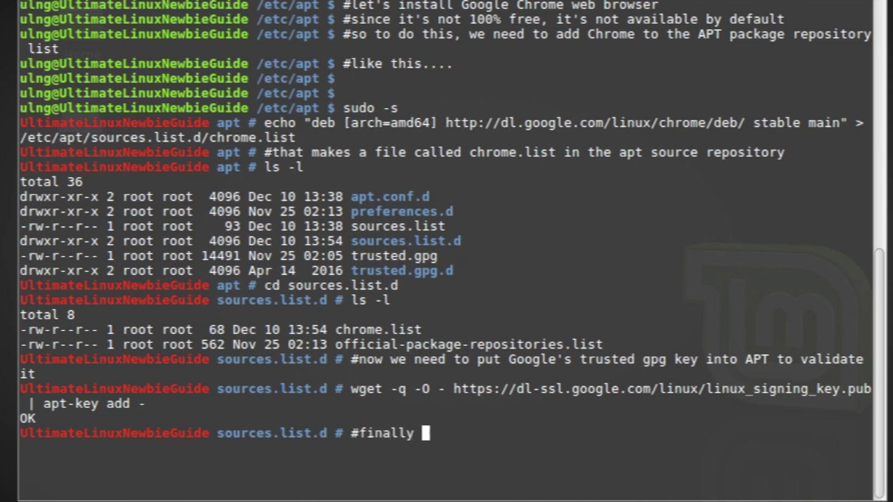
pyautogui.write('we need to update the APT ')
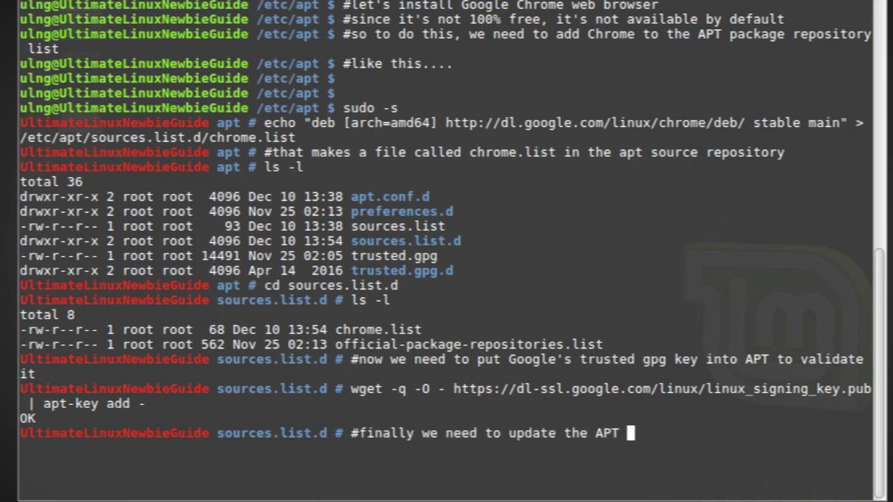
pyautogui.write('cache to tell it about the ')
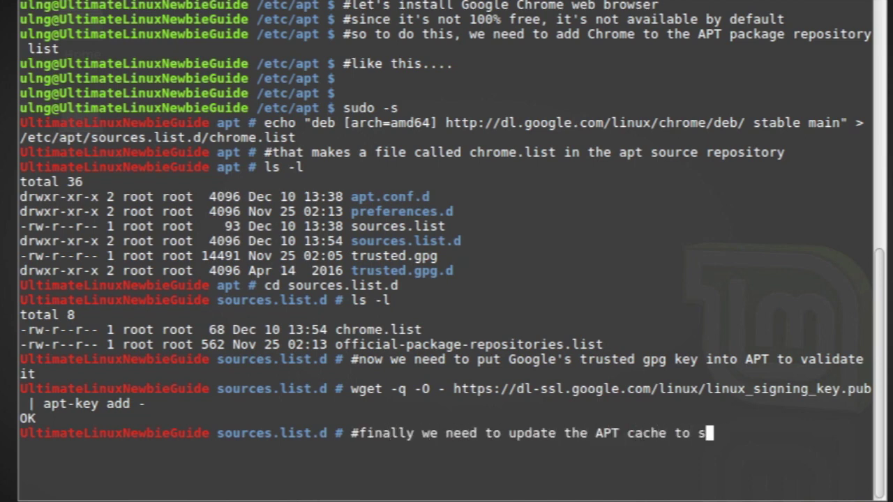
pyautogui.write('new Google c')
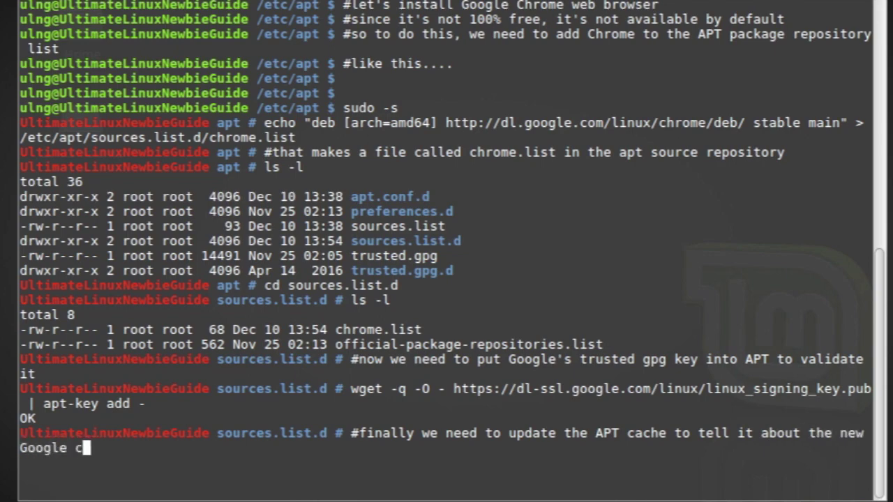
pyautogui.write('hrome repository')
pyautogui.press('Return')
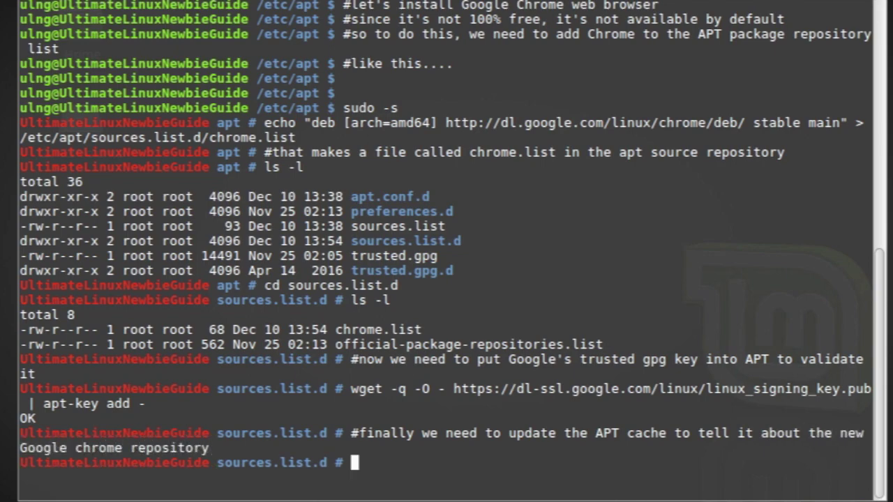
pyautogui.write('apt-get update')
pyautogui.press('Return')
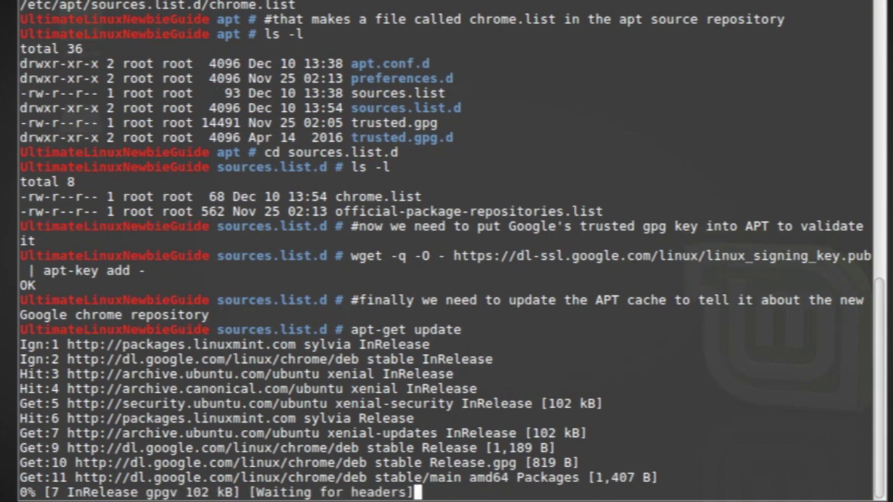